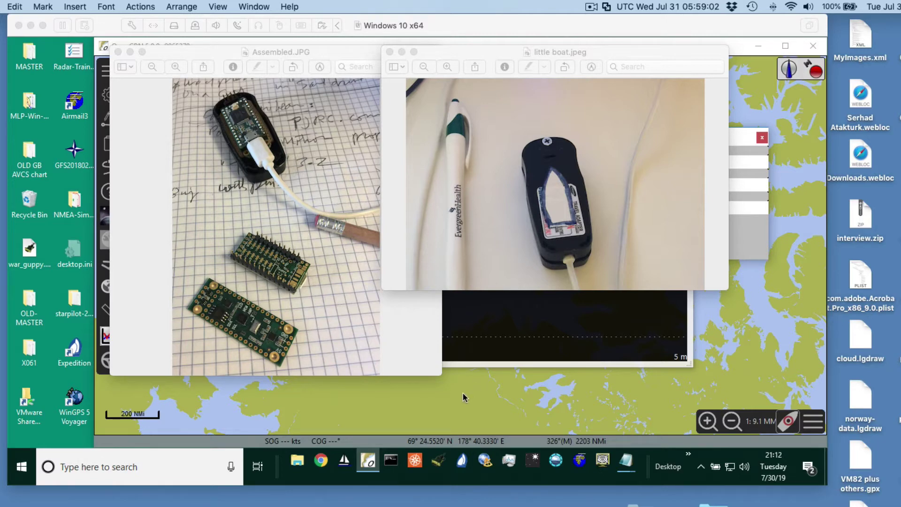
- Close the barometer plot and OpenCPN, move CoolTerm right, and minimize Notepad
{"action": "left_click", "coordinate": [442, 462]}
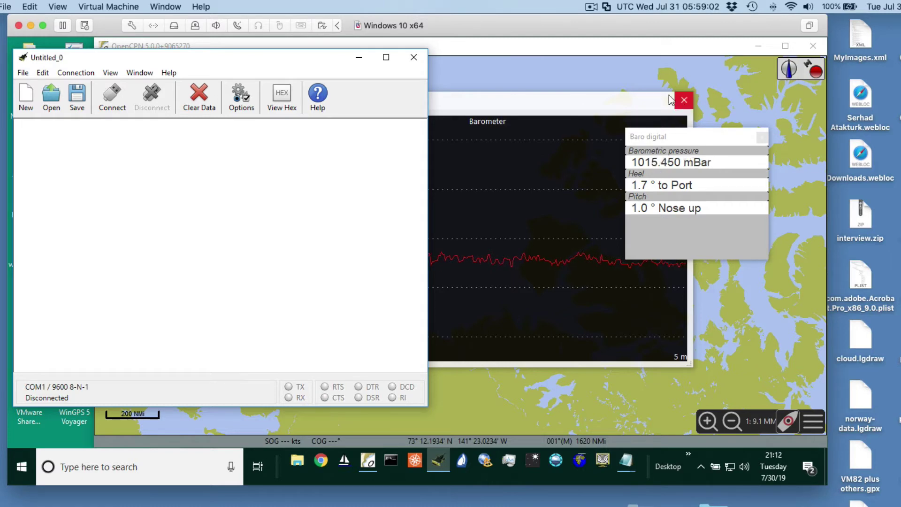
{"action": "left_click", "coordinate": [684, 98]}
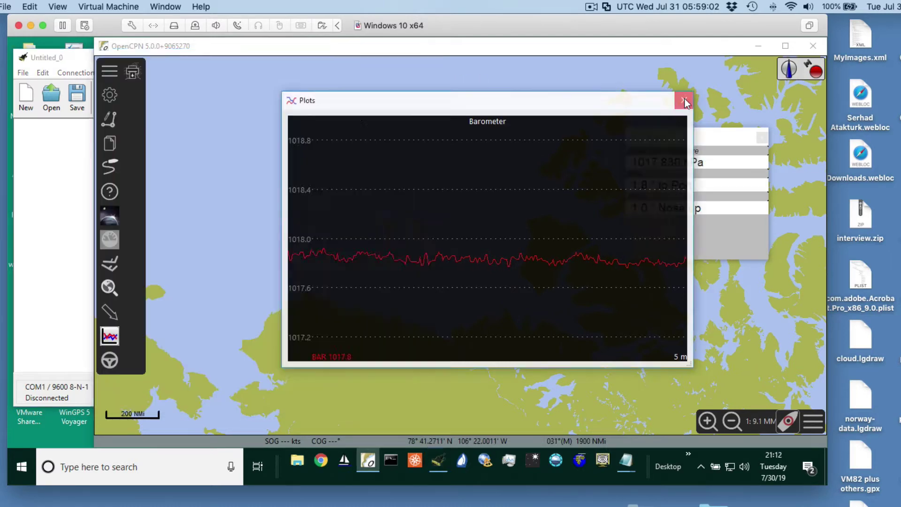
{"action": "left_click", "coordinate": [811, 46]}
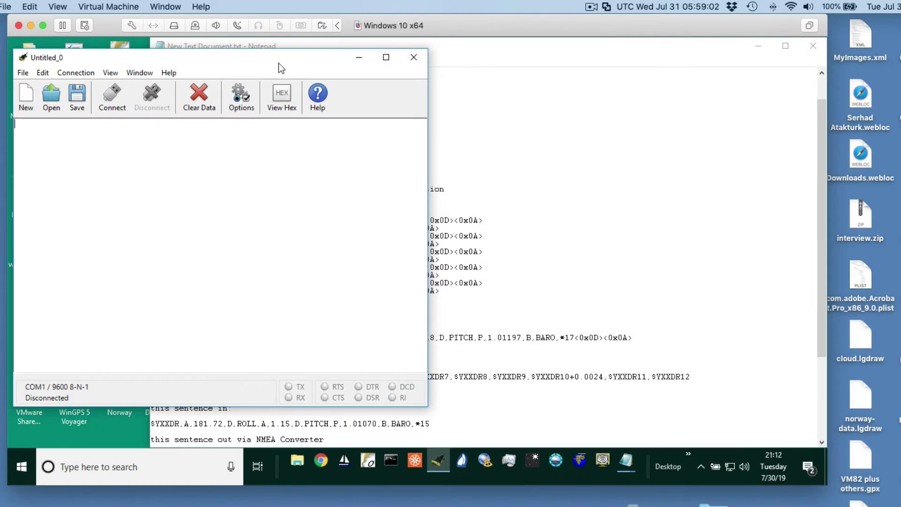
{"action": "left_click_drag", "start_coordinate": [280, 66], "coordinate": [473, 63]}
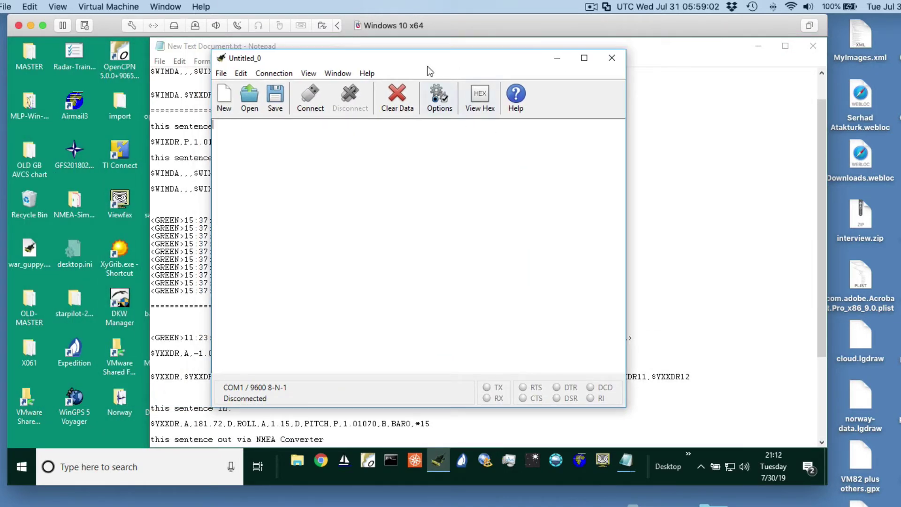
{"action": "left_click", "coordinate": [759, 47]}
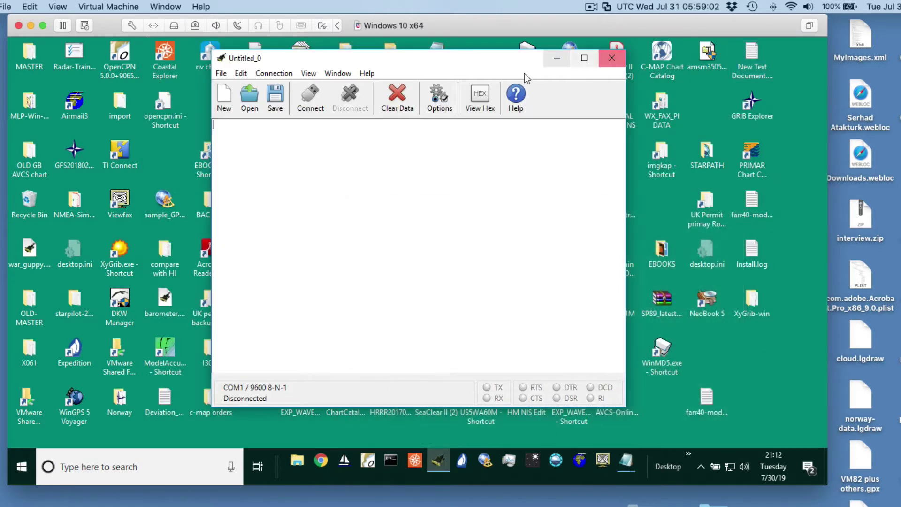
- Choose port COM6 and baud rate 4800 in CoolTerm's serial options and confirm
{"action": "left_click", "coordinate": [441, 103]}
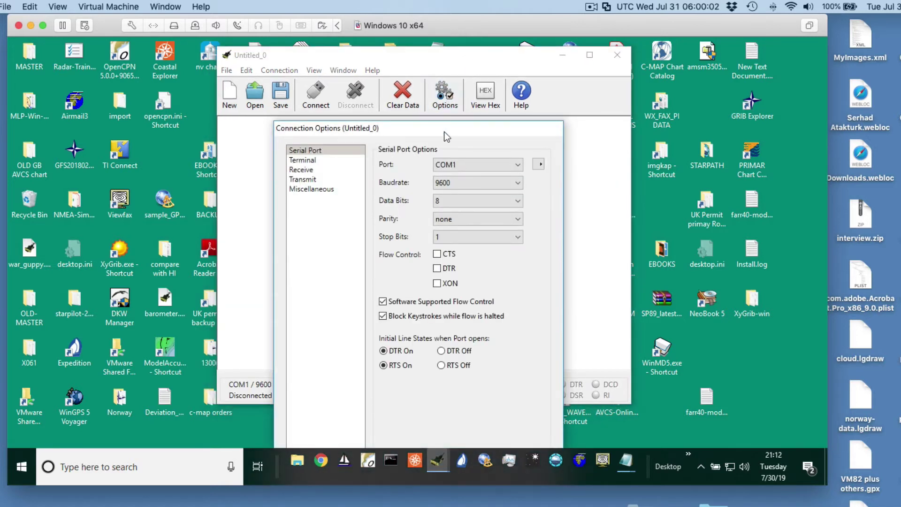
{"action": "left_click_drag", "start_coordinate": [438, 129], "coordinate": [464, 97]}
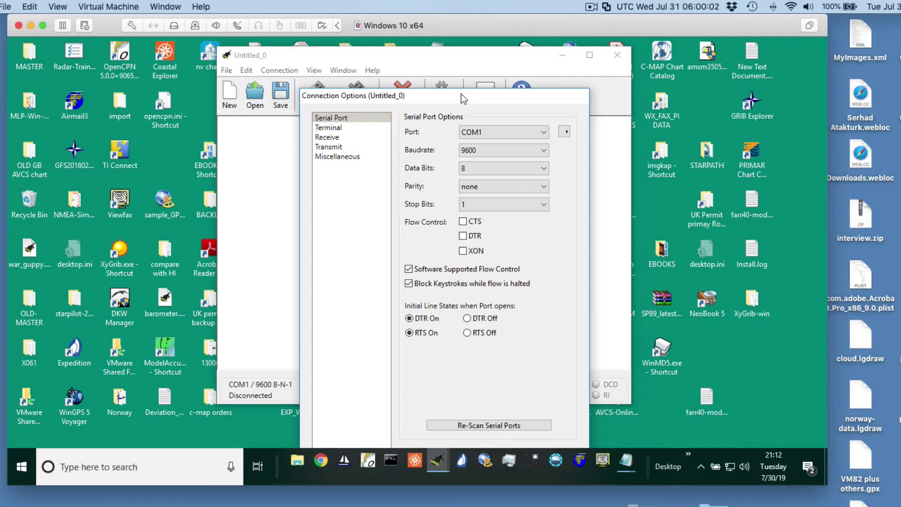
{"action": "left_click_drag", "start_coordinate": [460, 94], "coordinate": [466, 71]}
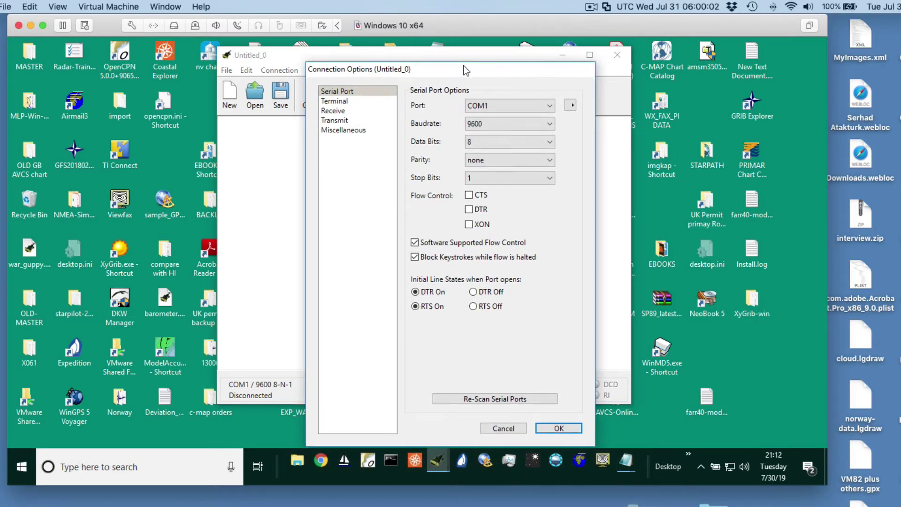
{"action": "left_click", "coordinate": [502, 107]}
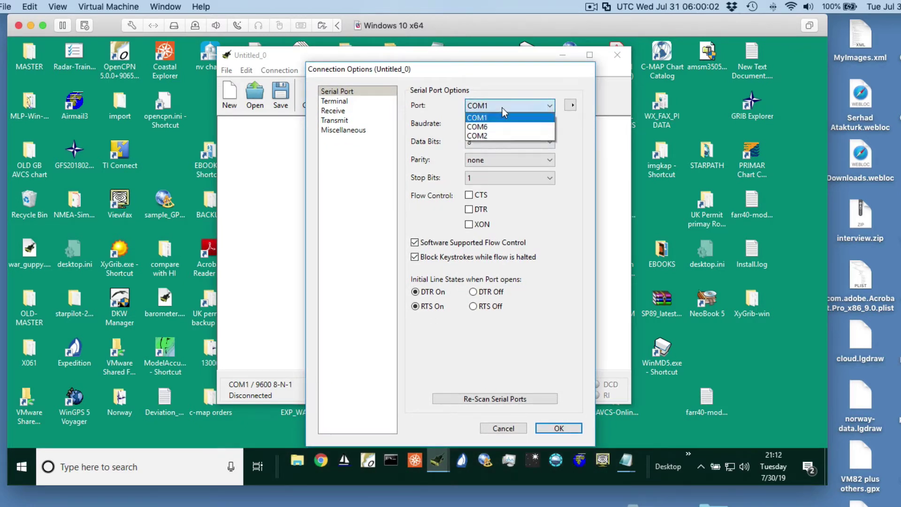
{"action": "left_click", "coordinate": [483, 127]}
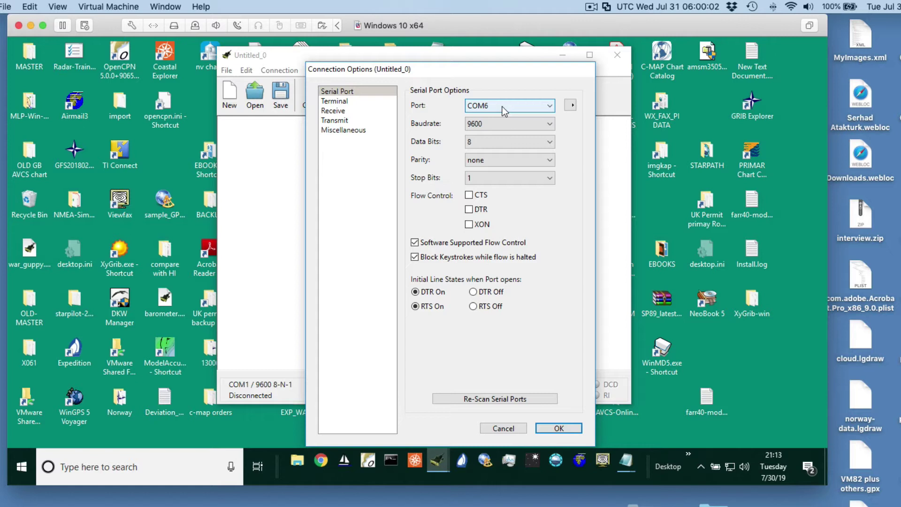
{"action": "mouse_move", "coordinate": [466, 68]}
{"action": "left_mouse_down"}
{"action": "mouse_move", "coordinate": [462, 61]}
{"action": "mouse_move", "coordinate": [481, 60]}
{"action": "left_mouse_up"}
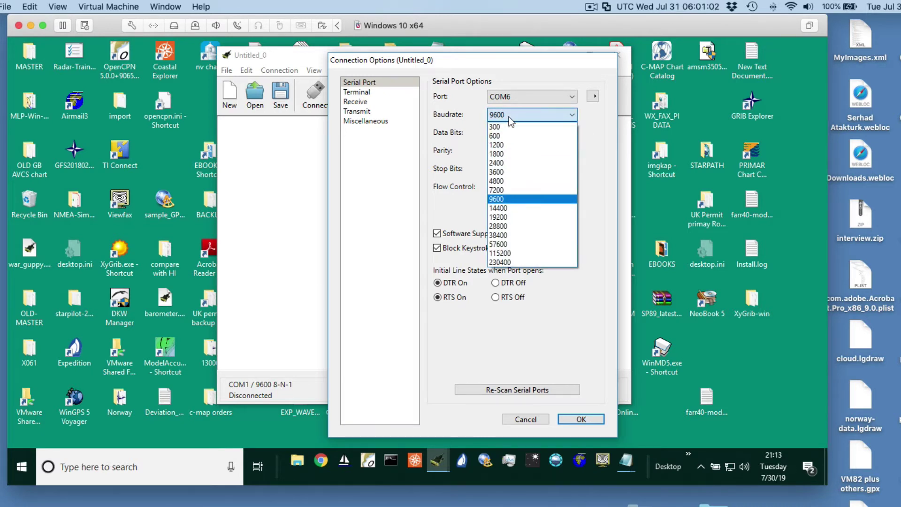
{"action": "left_click", "coordinate": [501, 181]}
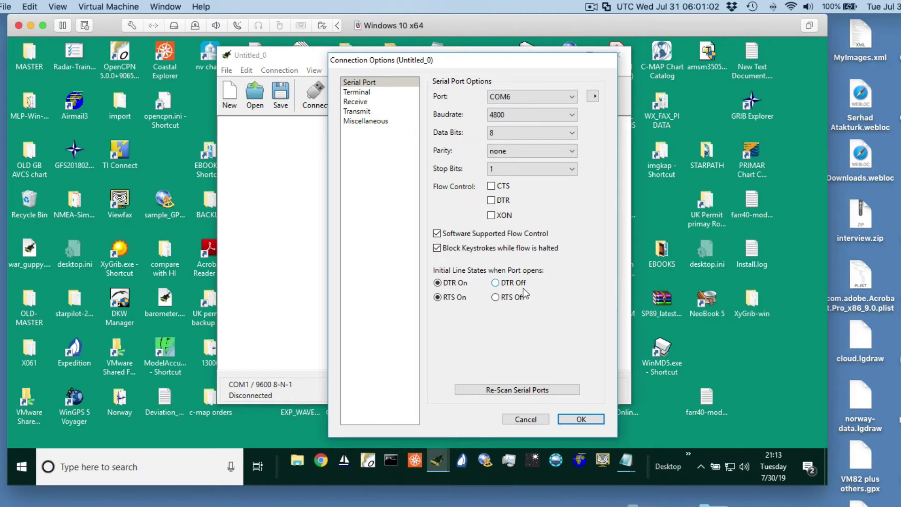
{"action": "left_click", "coordinate": [580, 419]}
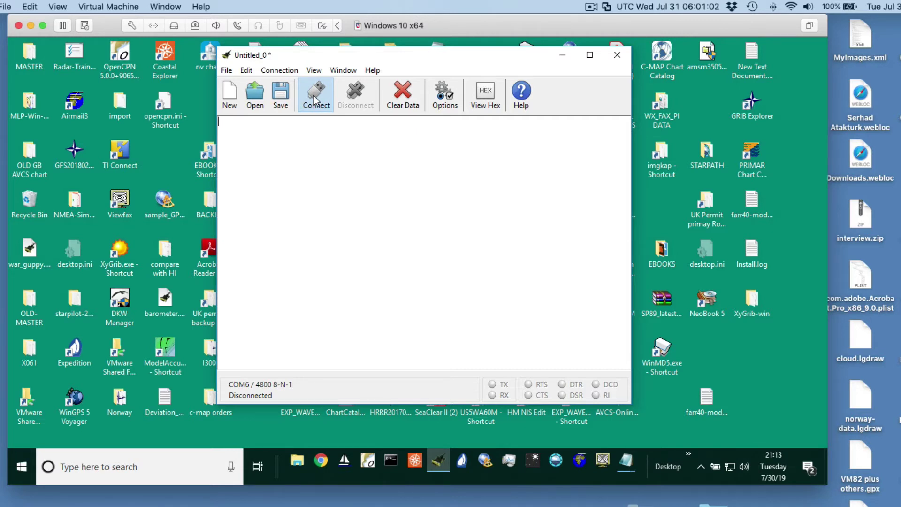
- Connect on COM6, check the incoming $YXXDR roll, pitch and BARO lines, then close CoolTerm
{"action": "left_click", "coordinate": [314, 96]}
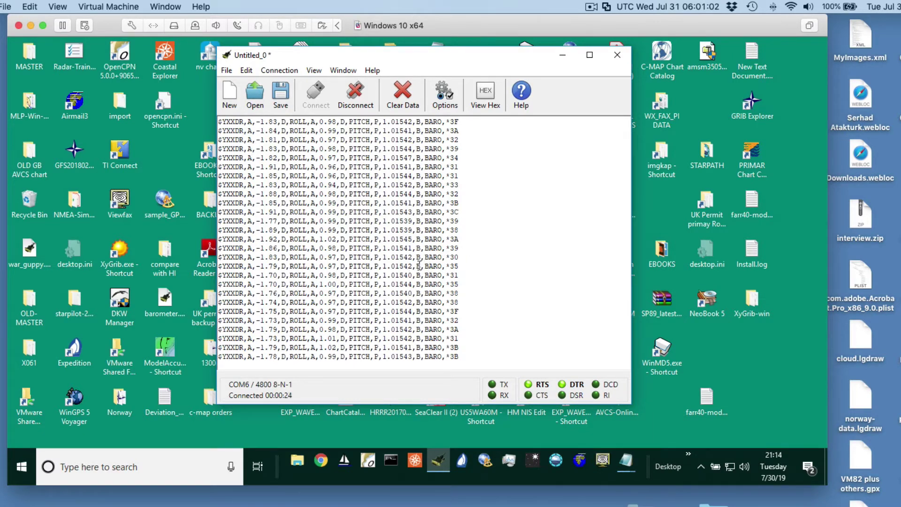
{"action": "left_click", "coordinate": [466, 265], "text": "shift"}
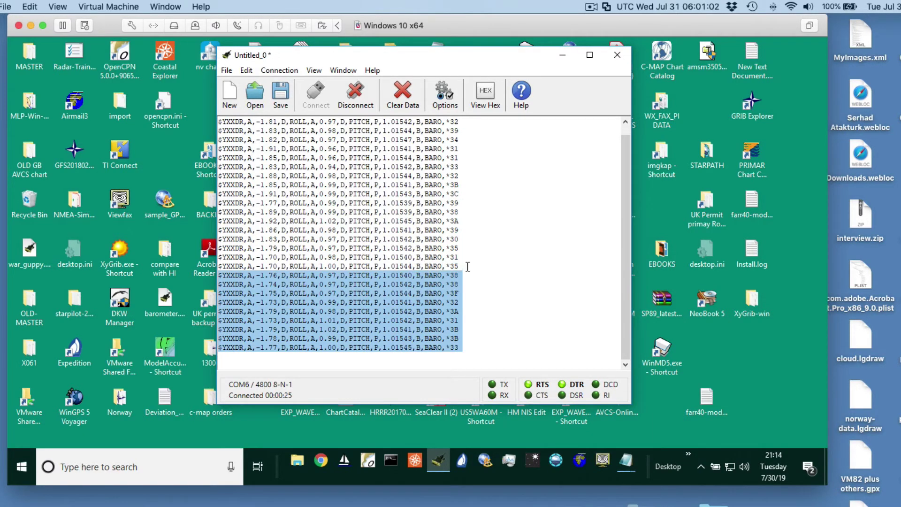
{"action": "left_click", "coordinate": [356, 265]}
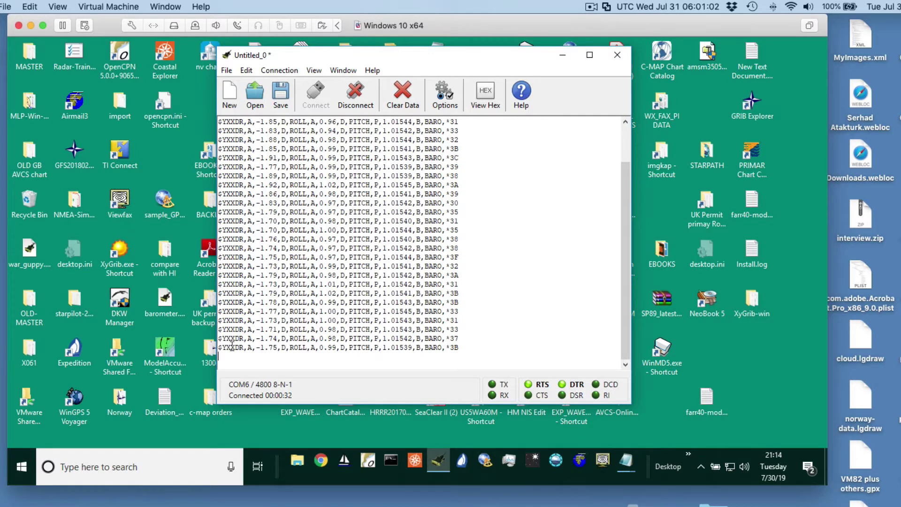
{"action": "left_click_drag", "start_coordinate": [230, 347], "coordinate": [264, 347]}
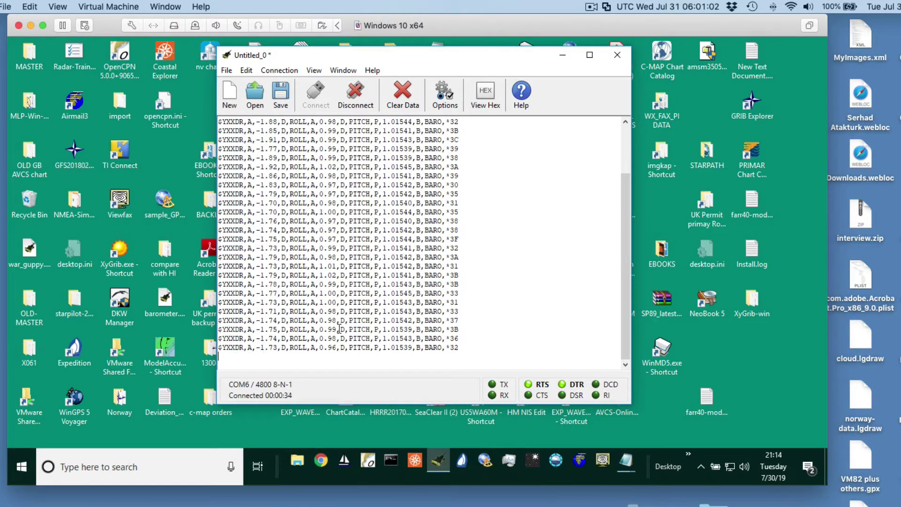
{"action": "left_click", "coordinate": [615, 53]}
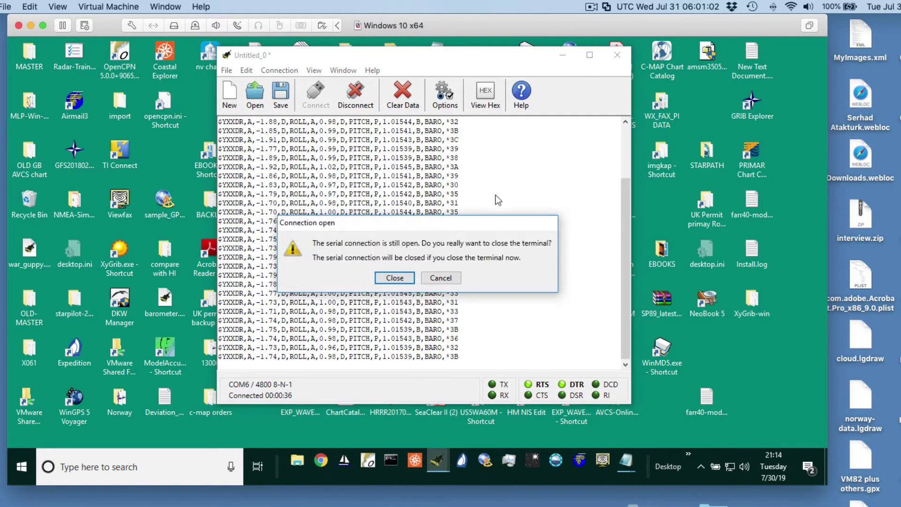
{"action": "left_click", "coordinate": [399, 280]}
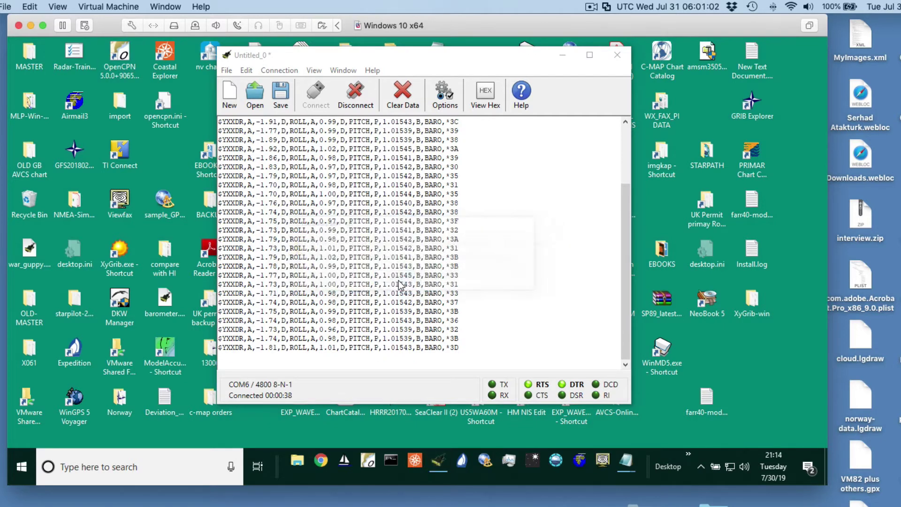
- Discard CoolTerm's settings and restore OpenCPN, with Baro digital showing about 1017.87 hPa
{"action": "left_click", "coordinate": [415, 277]}
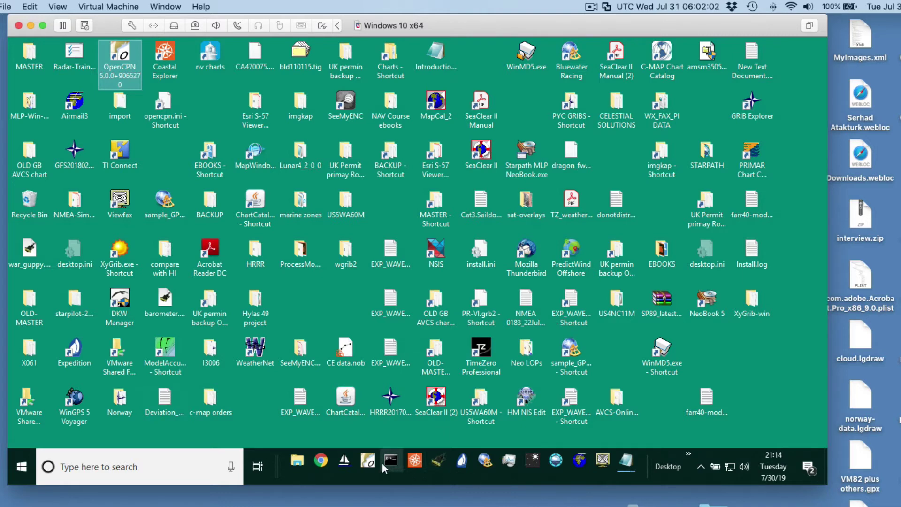
{"action": "left_click", "coordinate": [368, 462]}
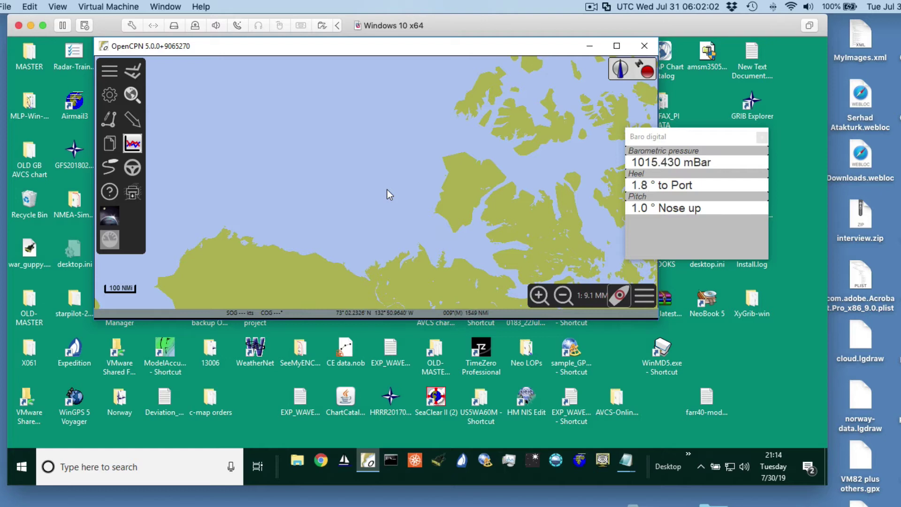
{"action": "scroll", "coordinate": [386, 190], "scroll_direction": "down", "scroll_amount": 3}
{"action": "left_click_drag", "start_coordinate": [386, 46], "coordinate": [439, 66]}
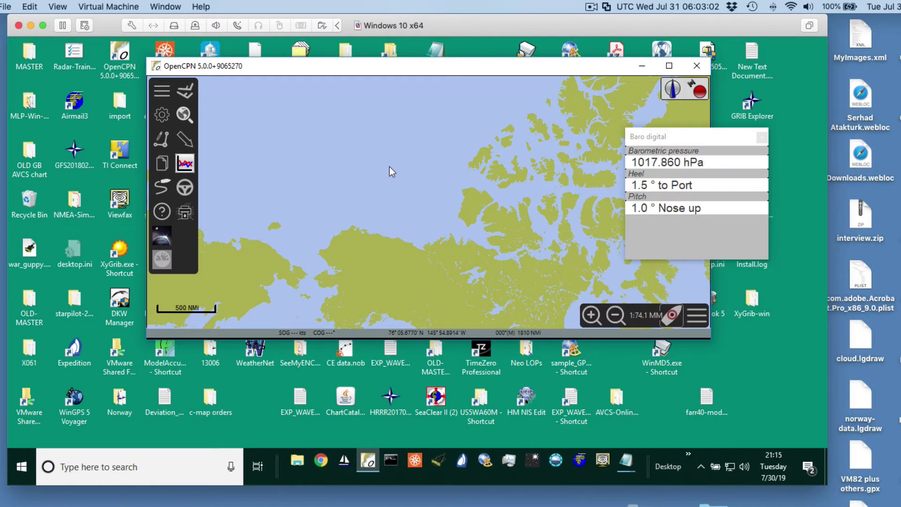
{"action": "left_click_drag", "start_coordinate": [342, 67], "coordinate": [346, 58]}
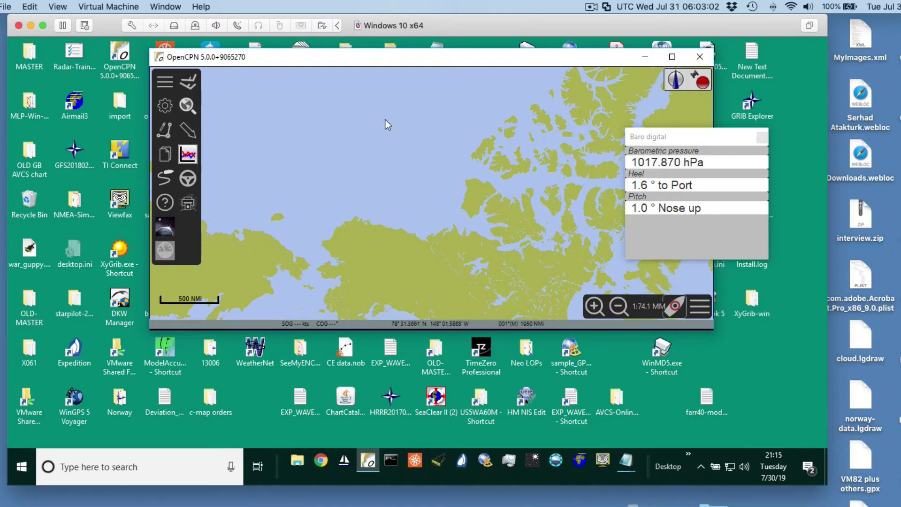
- Open Options > Connections and select the COM6 'Baro with Heel and Trim' connection
{"action": "left_click", "coordinate": [165, 107]}
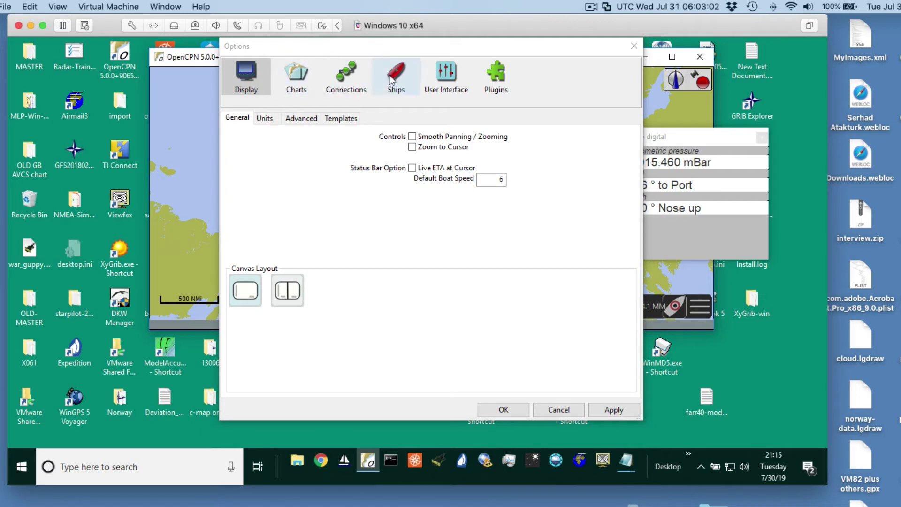
{"action": "left_click", "coordinate": [344, 82]}
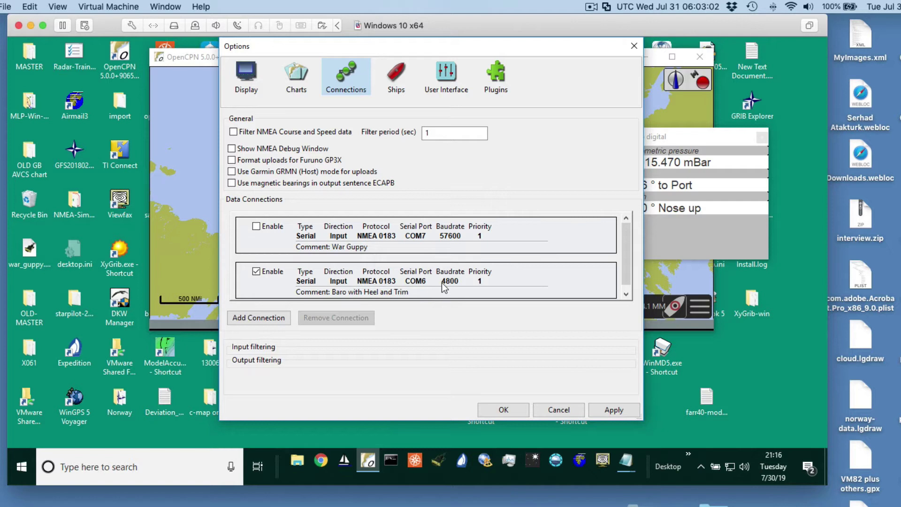
{"action": "left_click", "coordinate": [542, 279]}
{"action": "left_click_drag", "start_coordinate": [638, 257], "coordinate": [634, 368]}
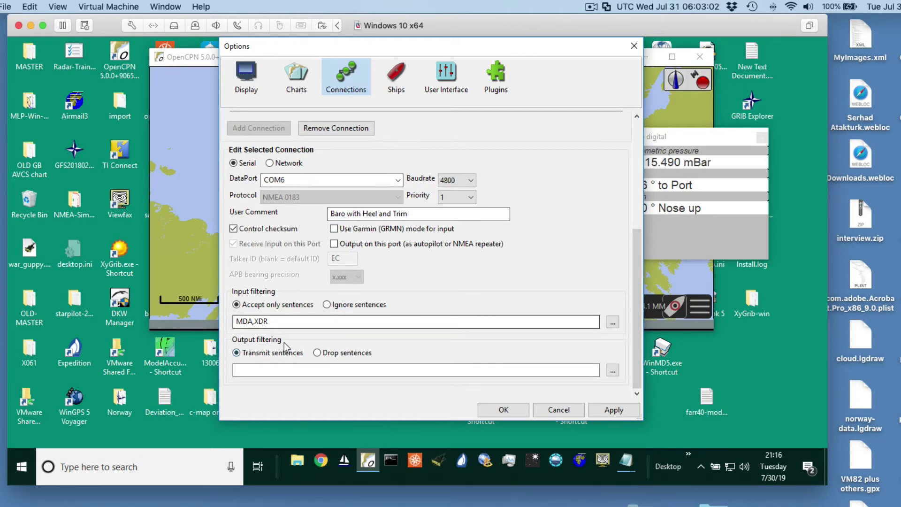
- Inspect its Input filtering field, which accepts only MDA,XDR sentences
{"action": "left_click_drag", "start_coordinate": [277, 322], "coordinate": [194, 316]}
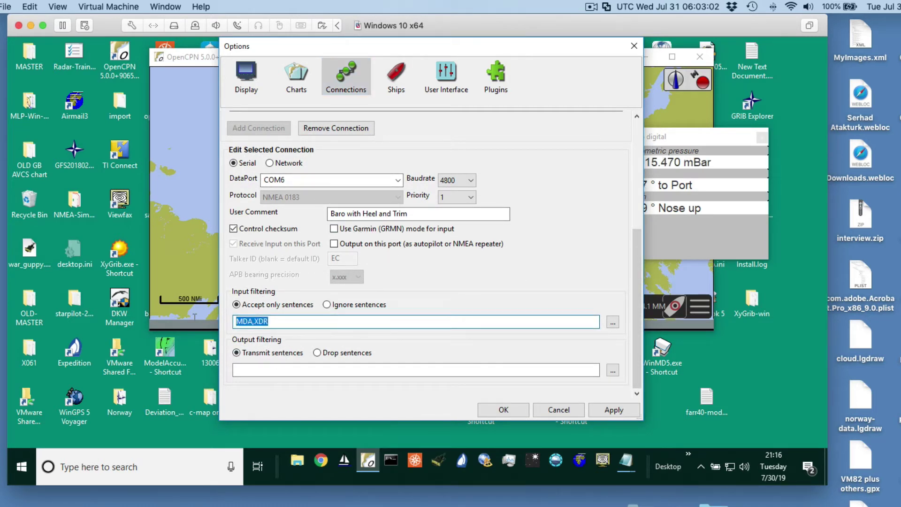
{"action": "left_click", "coordinate": [281, 317]}
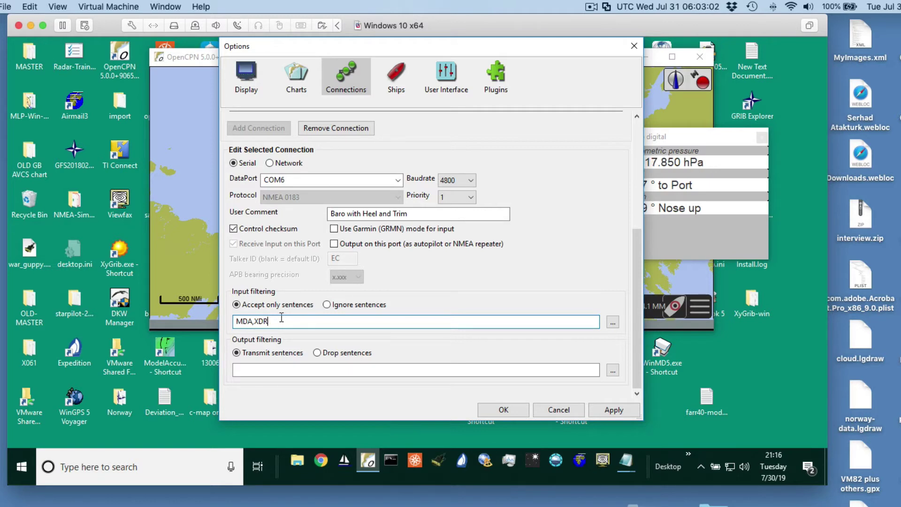
{"action": "left_click_drag", "start_coordinate": [282, 317], "coordinate": [186, 315]}
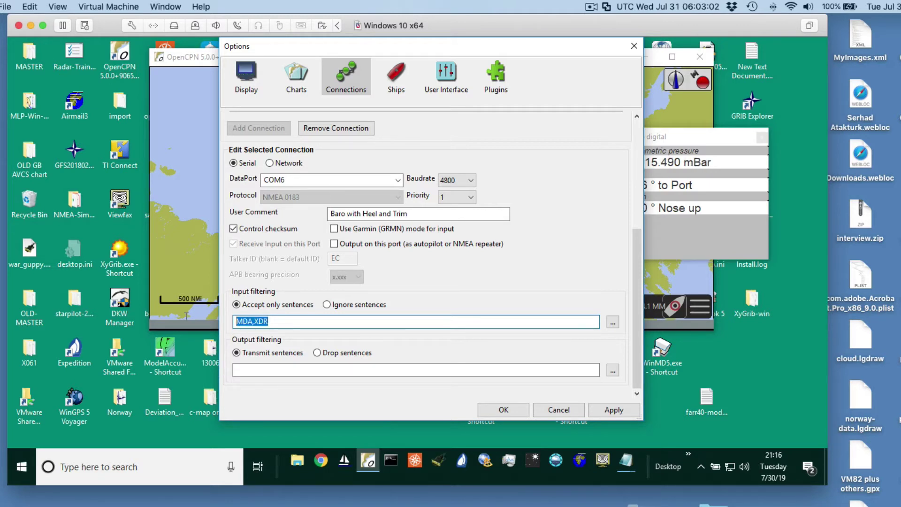
{"action": "left_click", "coordinate": [288, 319]}
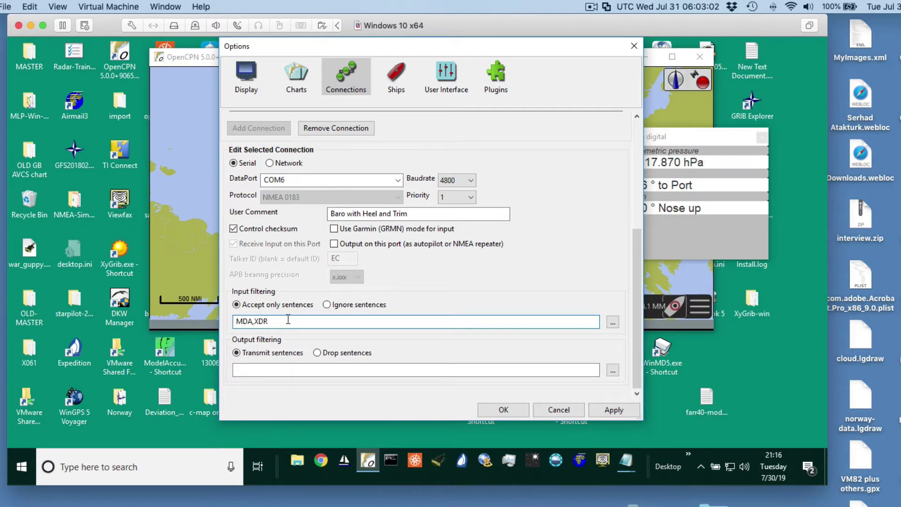
{"action": "double_click", "coordinate": [288, 319]}
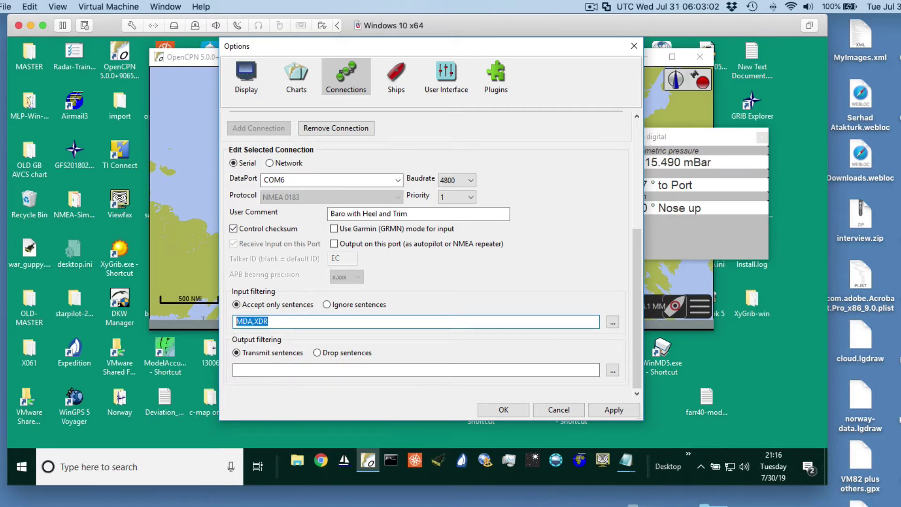
{"action": "left_click", "coordinate": [312, 319]}
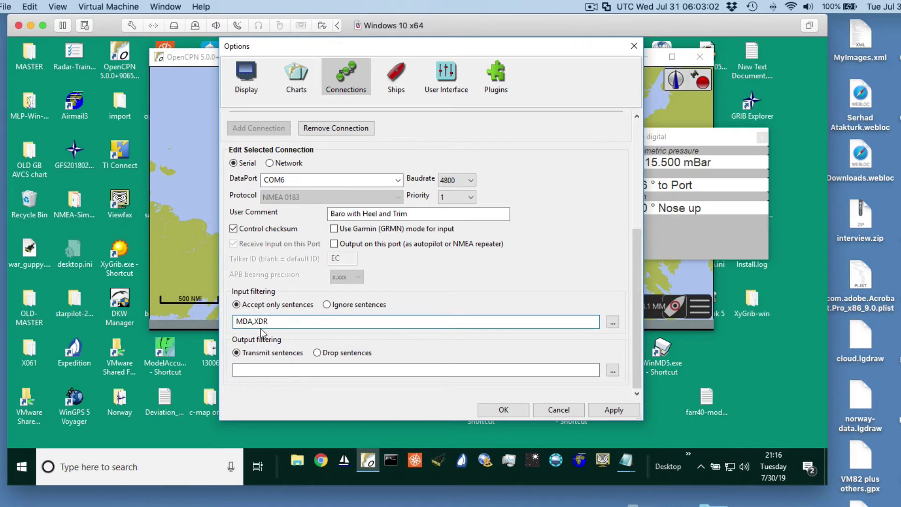
{"action": "left_click_drag", "start_coordinate": [253, 321], "coordinate": [286, 320]}
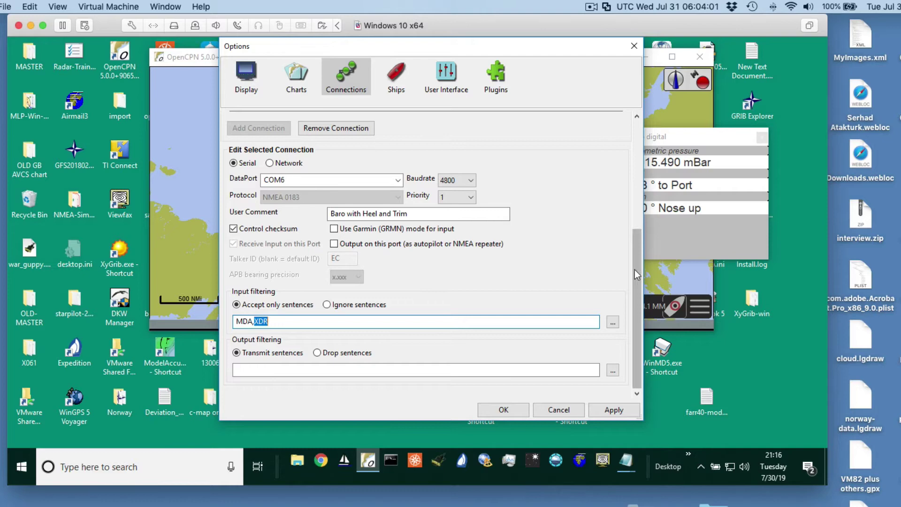
{"action": "left_click_drag", "start_coordinate": [634, 269], "coordinate": [638, 158]}
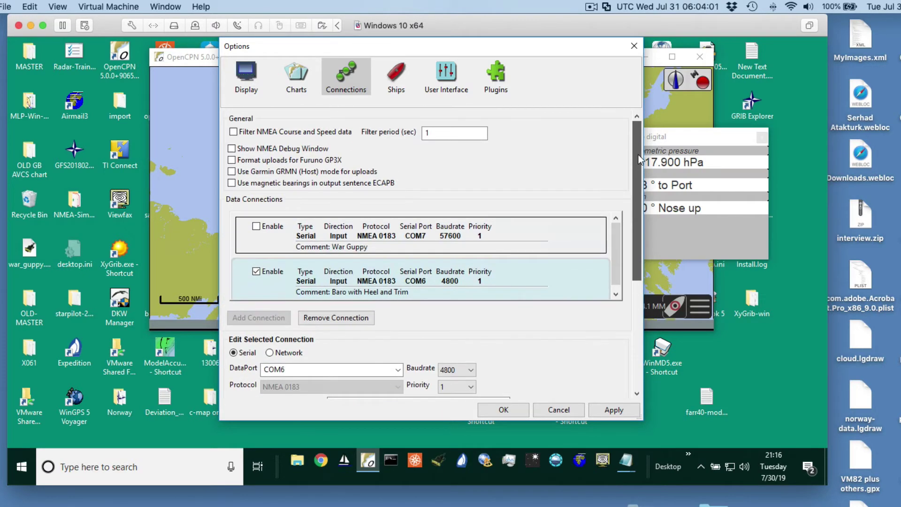
- Enable the NMEA debug window, pause the $YXXDR and $WIMDA sentence log, and copy it
{"action": "left_click", "coordinate": [232, 149]}
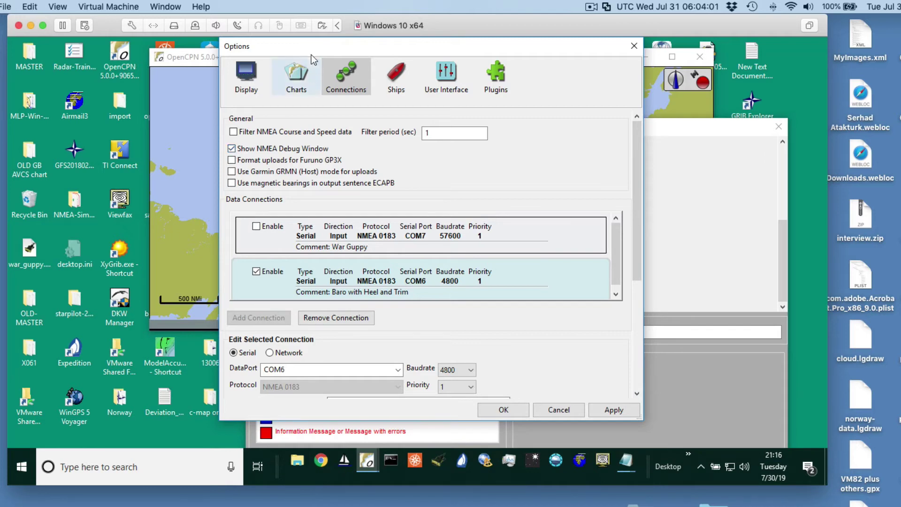
{"action": "left_click_drag", "start_coordinate": [307, 48], "coordinate": [612, 77]}
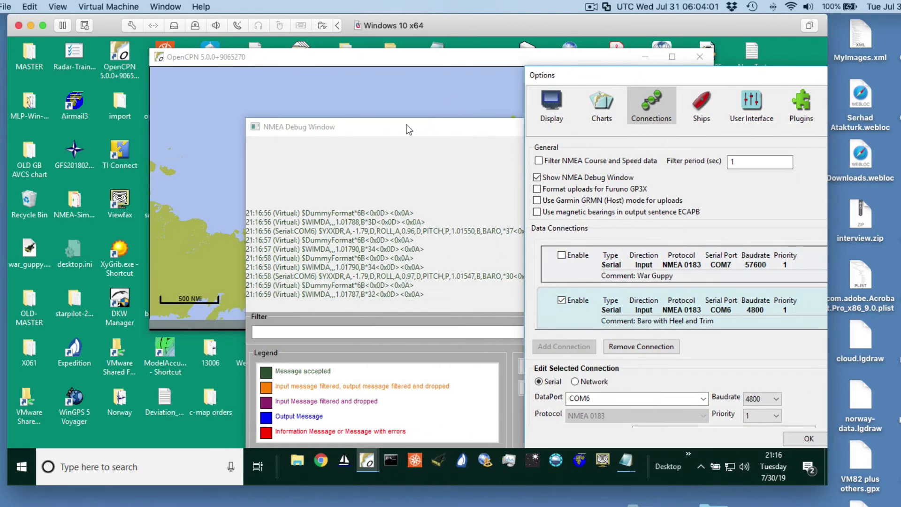
{"action": "left_click_drag", "start_coordinate": [410, 127], "coordinate": [350, 52]}
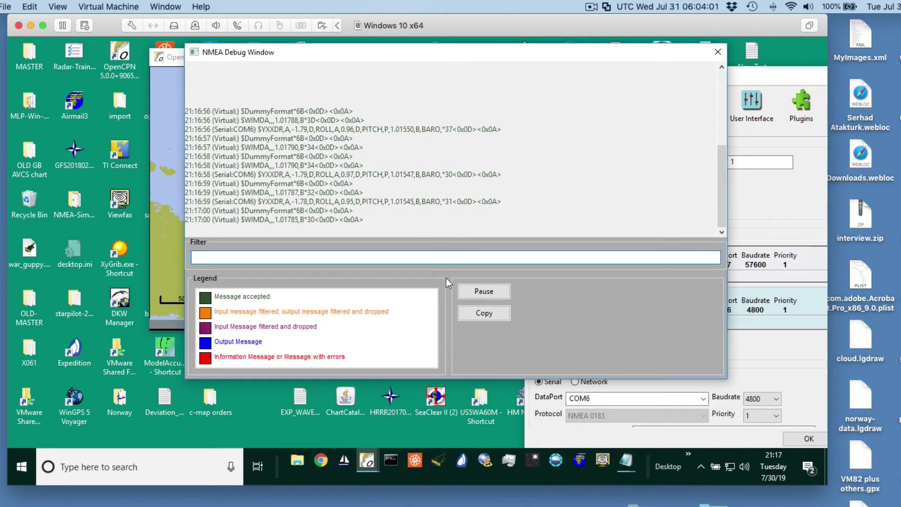
{"action": "left_click", "coordinate": [477, 291]}
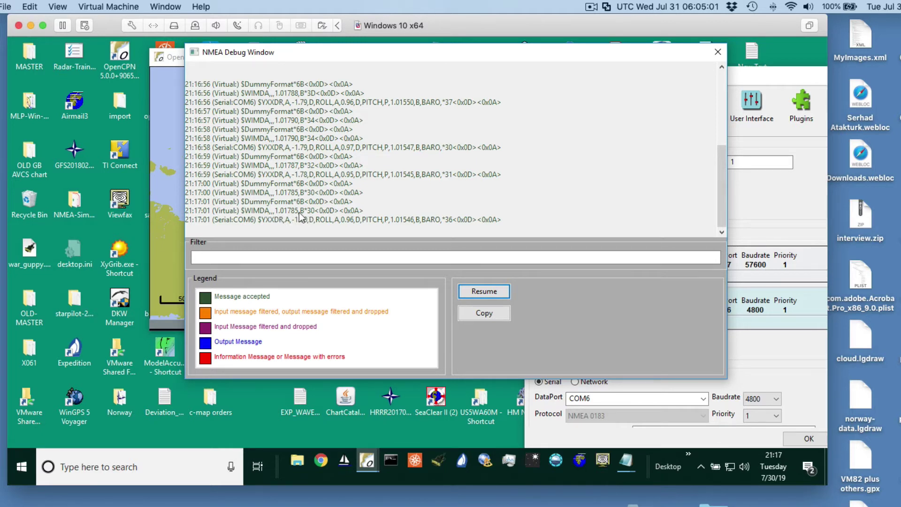
{"action": "left_click", "coordinate": [477, 312]}
- Close the debug log, apply and confirm Options, and reposition the Baro digital readout
{"action": "left_click", "coordinate": [718, 51]}
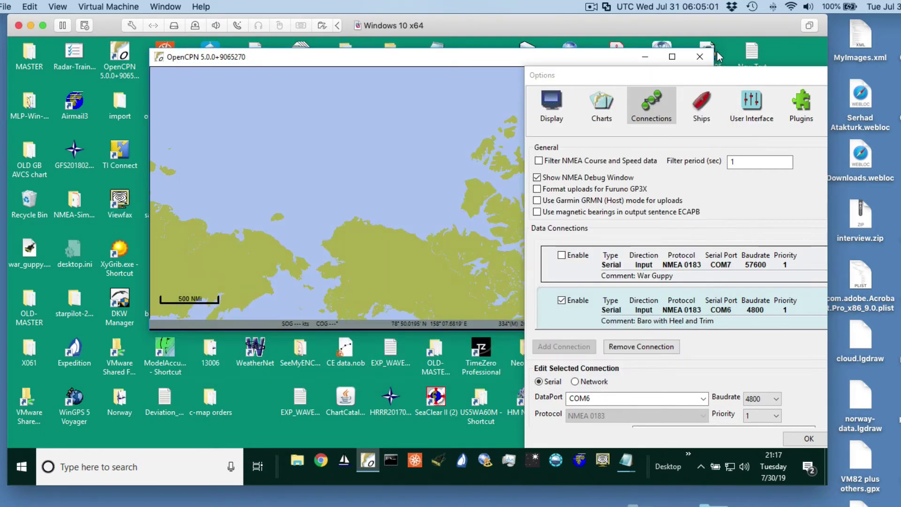
{"action": "left_click_drag", "start_coordinate": [626, 78], "coordinate": [435, 75]}
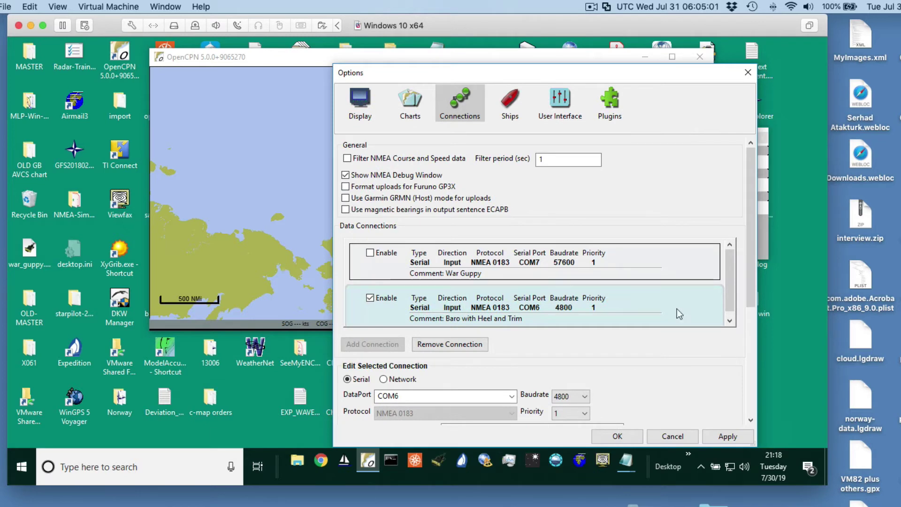
{"action": "left_click", "coordinate": [738, 437]}
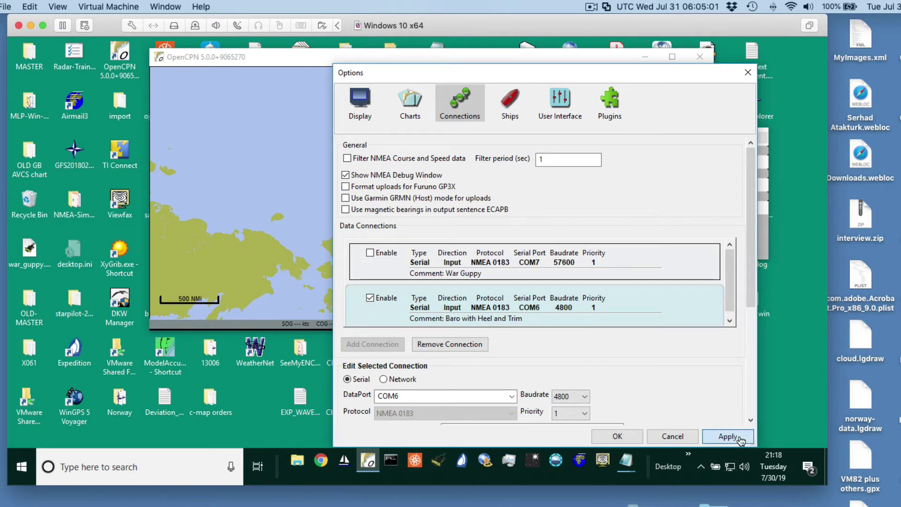
{"action": "left_click", "coordinate": [618, 436]}
{"action": "left_click_drag", "start_coordinate": [697, 135], "coordinate": [652, 111]}
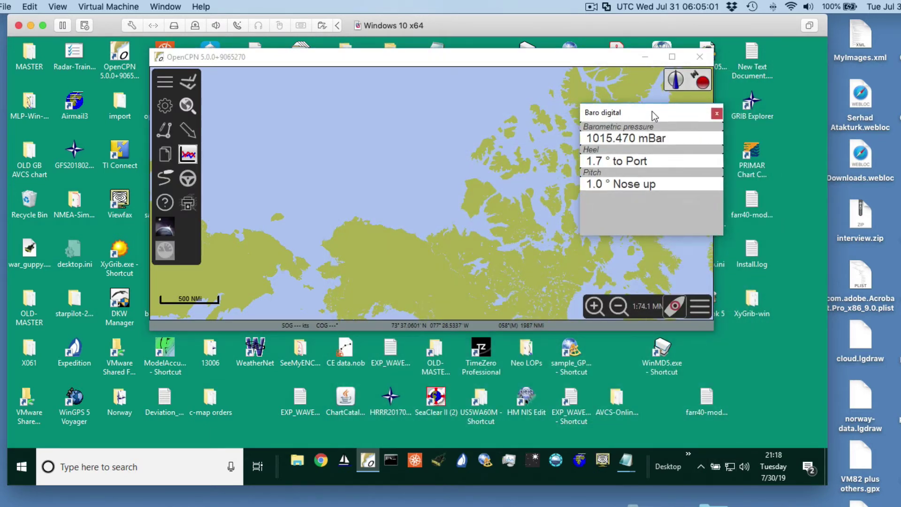
{"action": "left_click", "coordinate": [534, 214]}
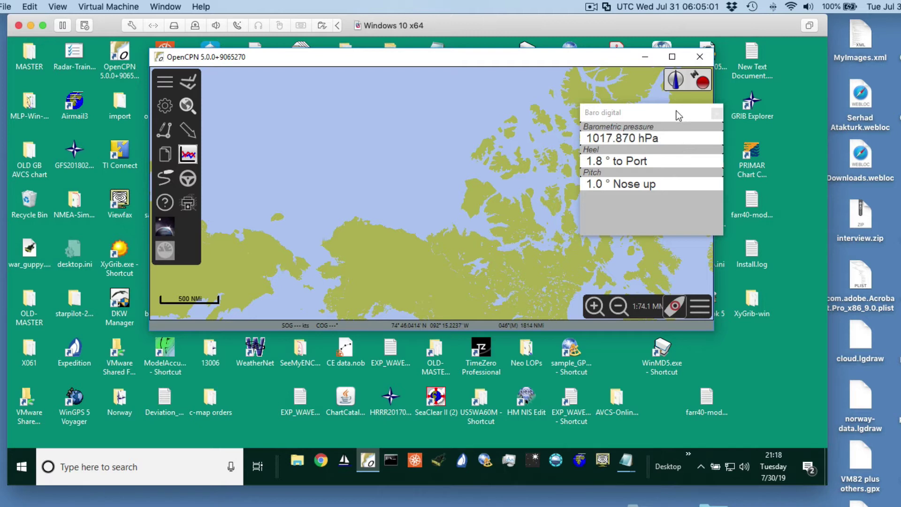
{"action": "left_click_drag", "start_coordinate": [661, 113], "coordinate": [660, 109]}
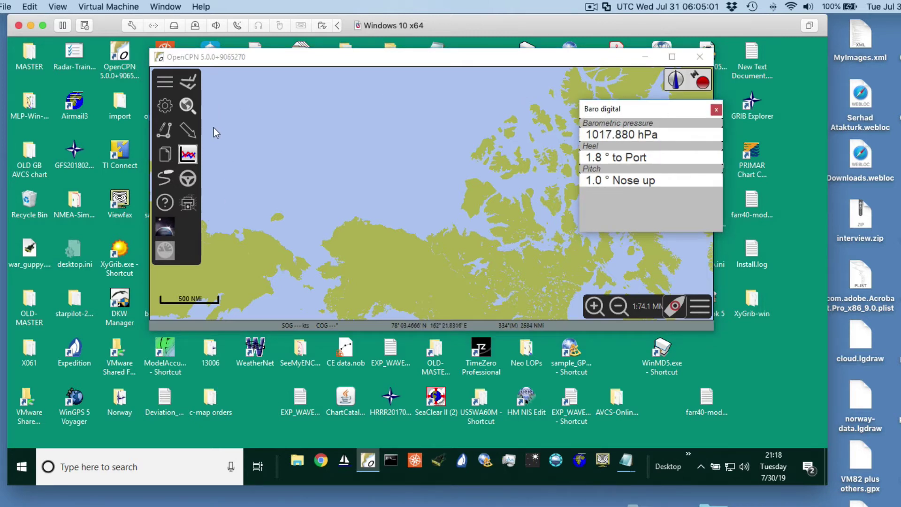
- Open Options > Plugins and expand the NmeaConverter_pi 1.0 entry
{"action": "left_click", "coordinate": [164, 104]}
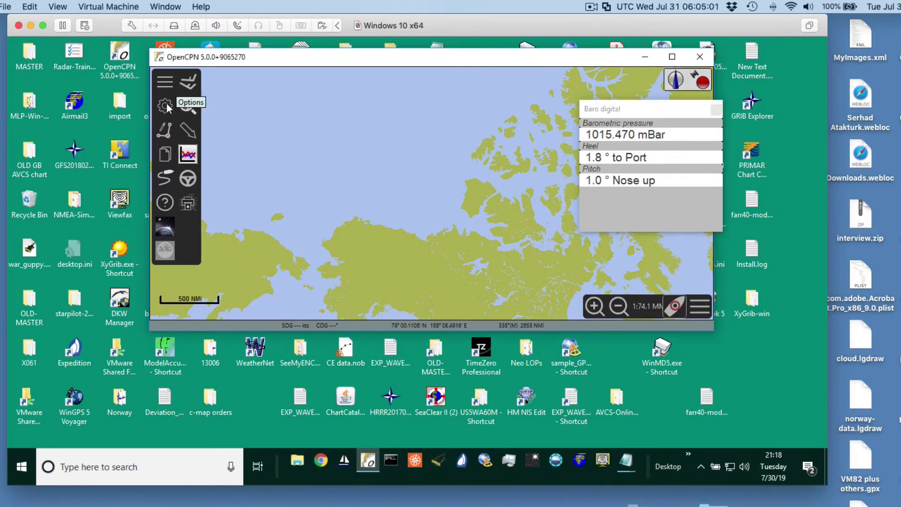
{"action": "left_click", "coordinate": [165, 105]}
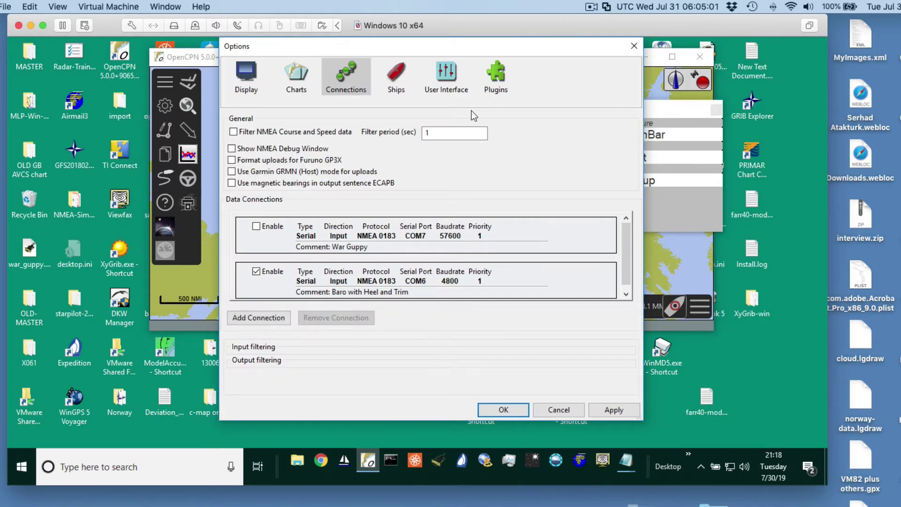
{"action": "left_click", "coordinate": [498, 74]}
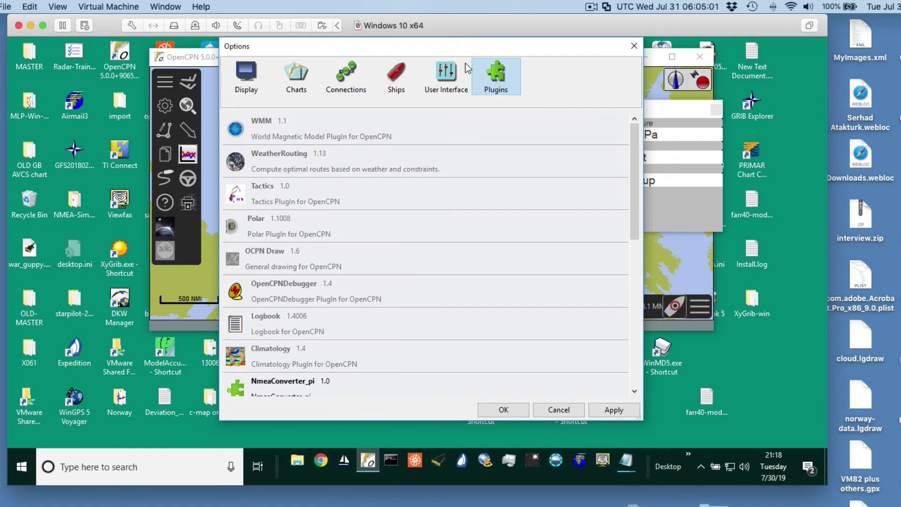
{"action": "scroll", "coordinate": [413, 231], "scroll_direction": "down", "scroll_amount": 3}
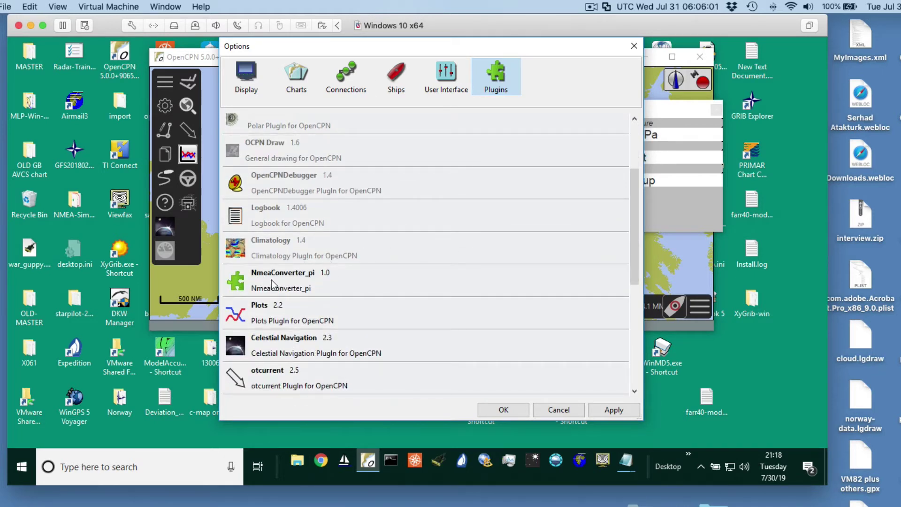
{"action": "left_click", "coordinate": [271, 280]}
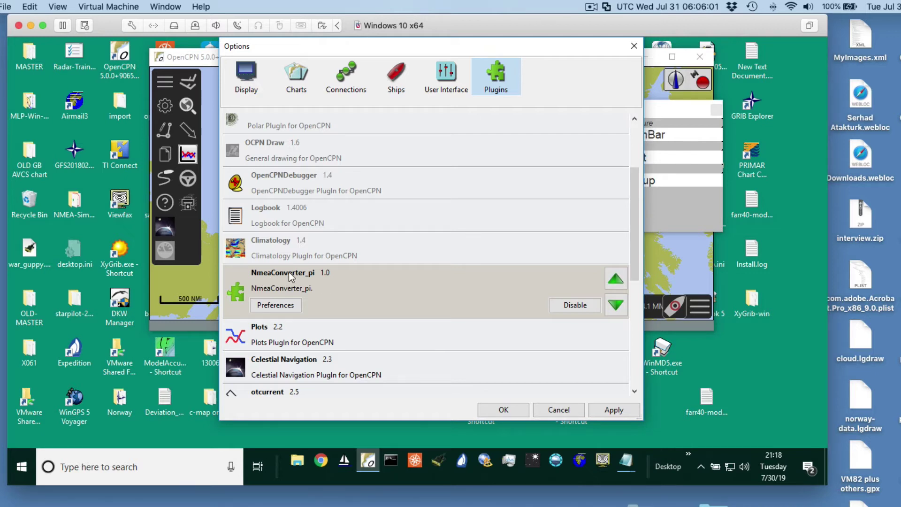
- Open NmeaConverter_pi preferences and edit the $WIMDA entry using formula $YXXDR10+0.0024
{"action": "left_click", "coordinate": [281, 310]}
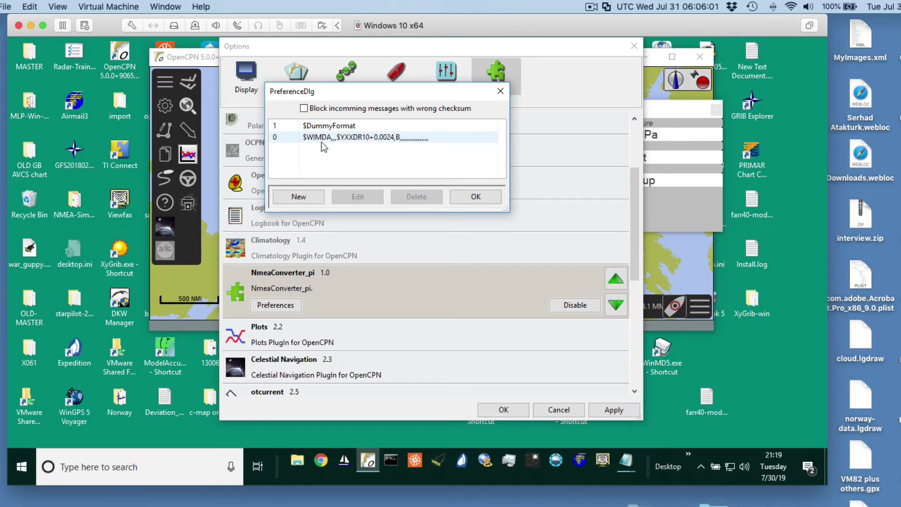
{"action": "left_click", "coordinate": [351, 139]}
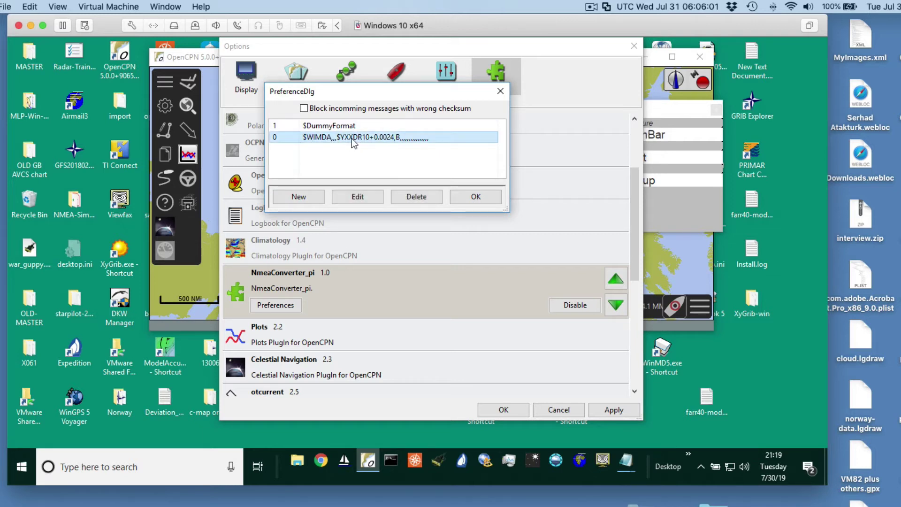
{"action": "left_click", "coordinate": [355, 196]}
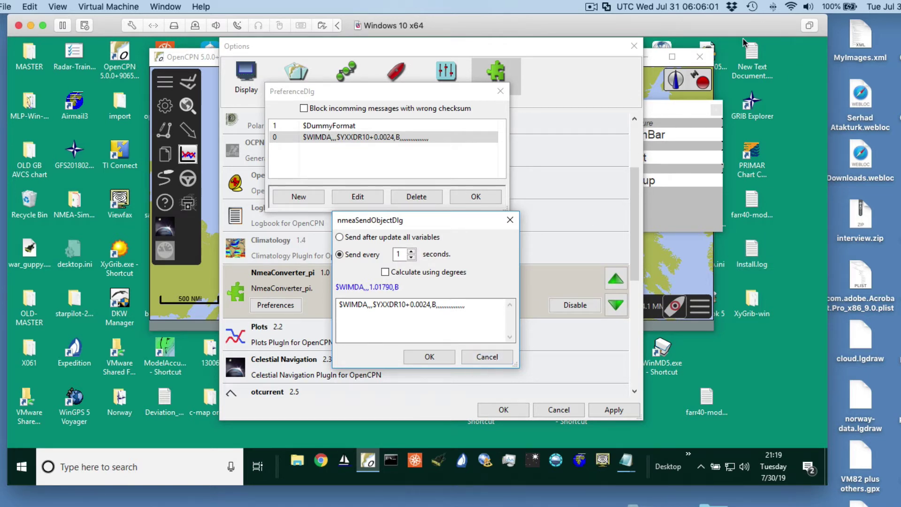
- Open the New Text Document notes and highlight the example $YXXDR sentence and 1.01197 pressure value
{"action": "double_click", "coordinate": [751, 56]}
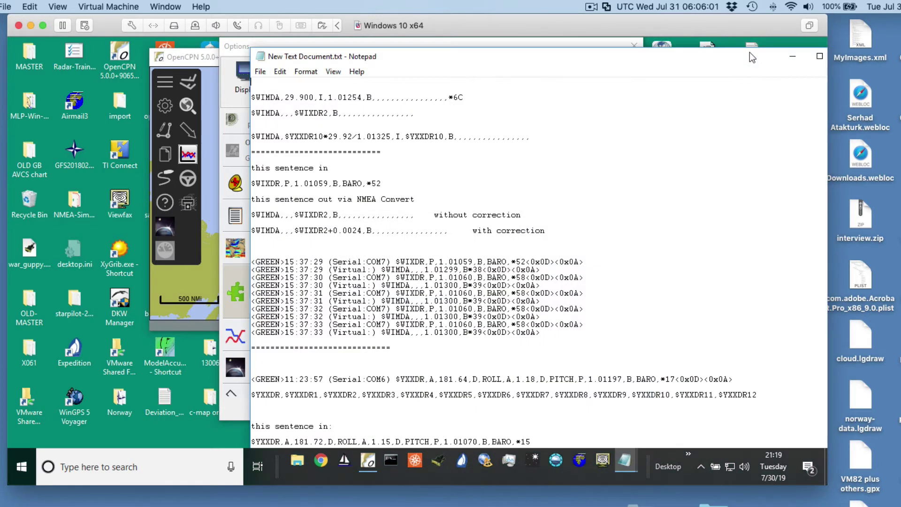
{"action": "scroll", "coordinate": [411, 277], "scroll_direction": "down", "scroll_amount": 4}
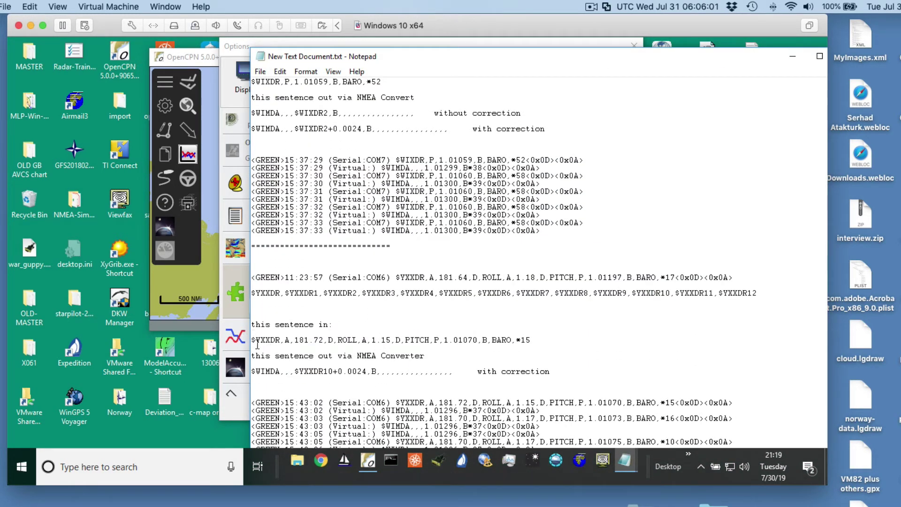
{"action": "left_click_drag", "start_coordinate": [252, 337], "coordinate": [528, 340]}
{"action": "left_click", "coordinate": [524, 342]}
{"action": "double_click", "coordinate": [543, 342]}
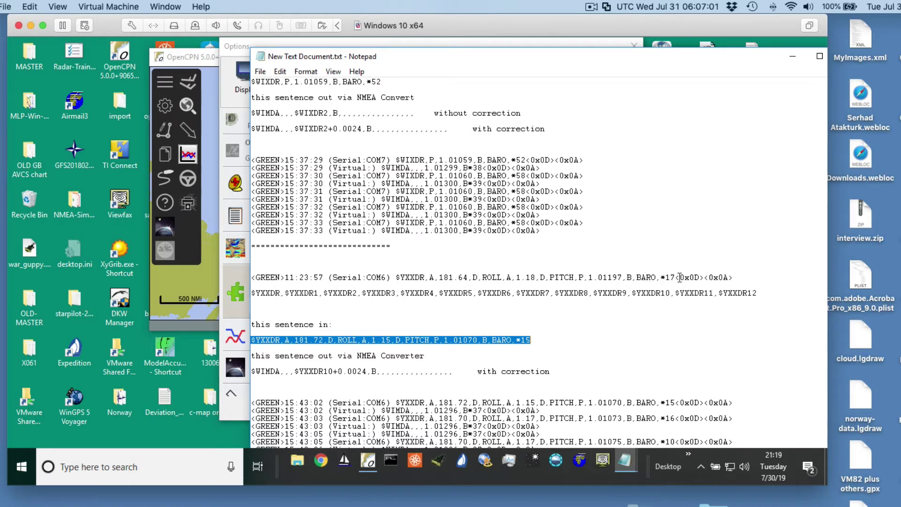
{"action": "left_click_drag", "start_coordinate": [588, 277], "coordinate": [626, 280]}
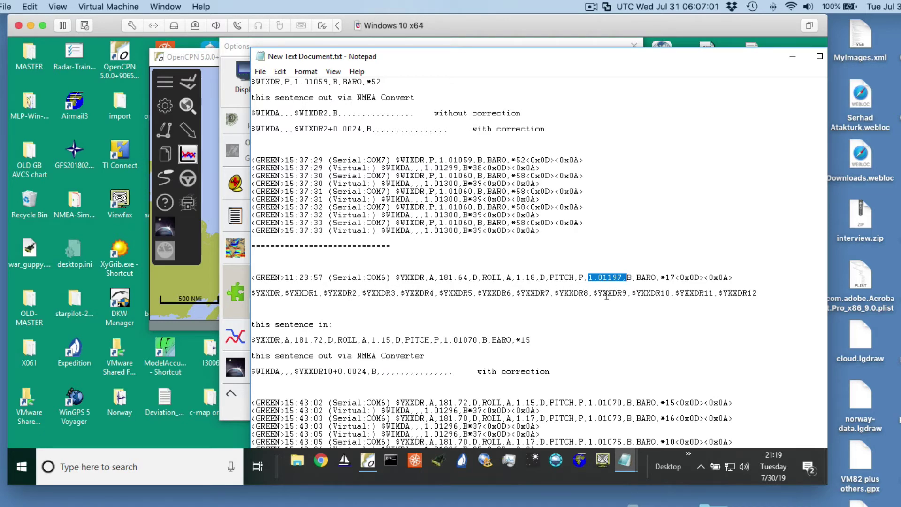
{"action": "left_click_drag", "start_coordinate": [587, 277], "coordinate": [298, 280]}
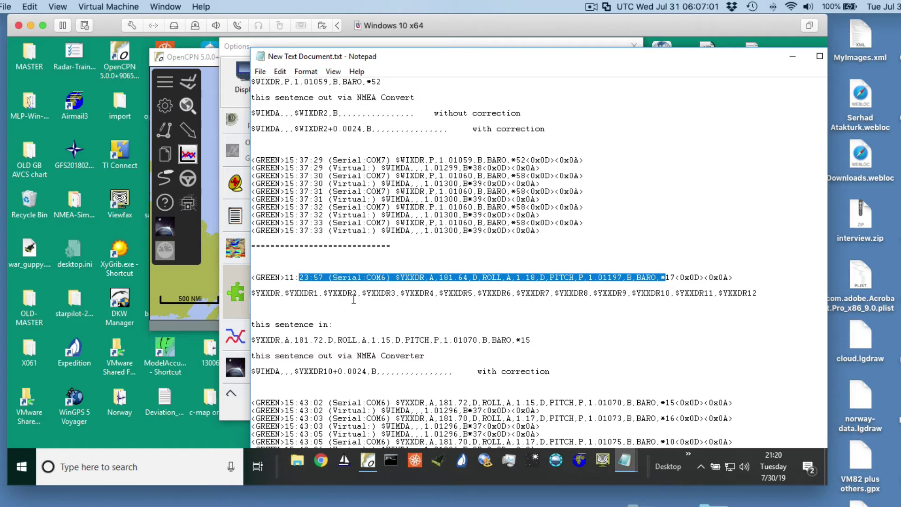
{"action": "scroll", "coordinate": [346, 321], "scroll_direction": "up", "scroll_amount": 2}
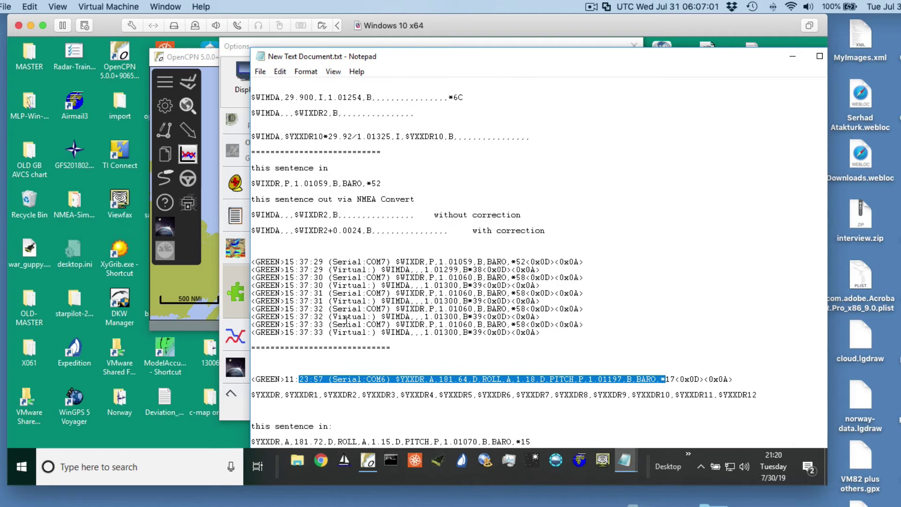
{"action": "scroll", "coordinate": [357, 322], "scroll_direction": "down", "scroll_amount": 2}
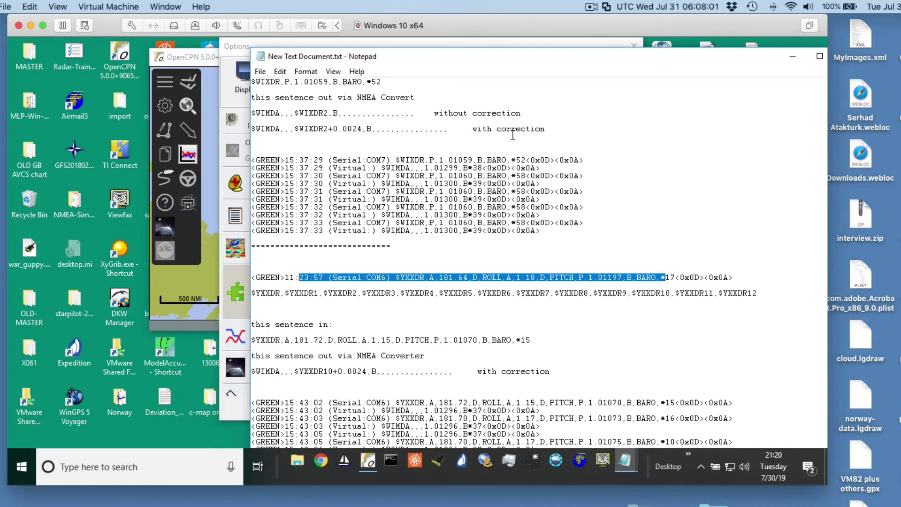
{"action": "left_click", "coordinate": [591, 7]}
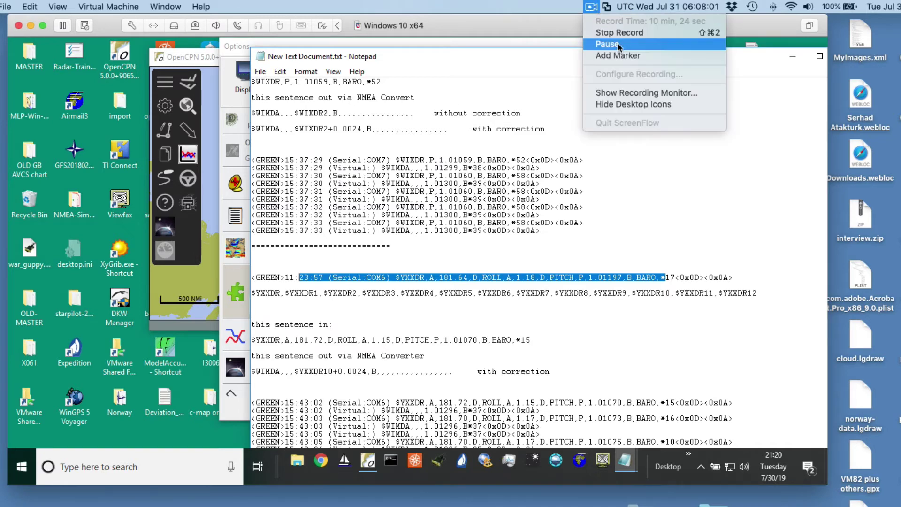
- Highlight the $WIMDA example sentence and its 29.900 inches-of-mercury field in TextEdit
{"action": "left_click", "coordinate": [606, 44]}
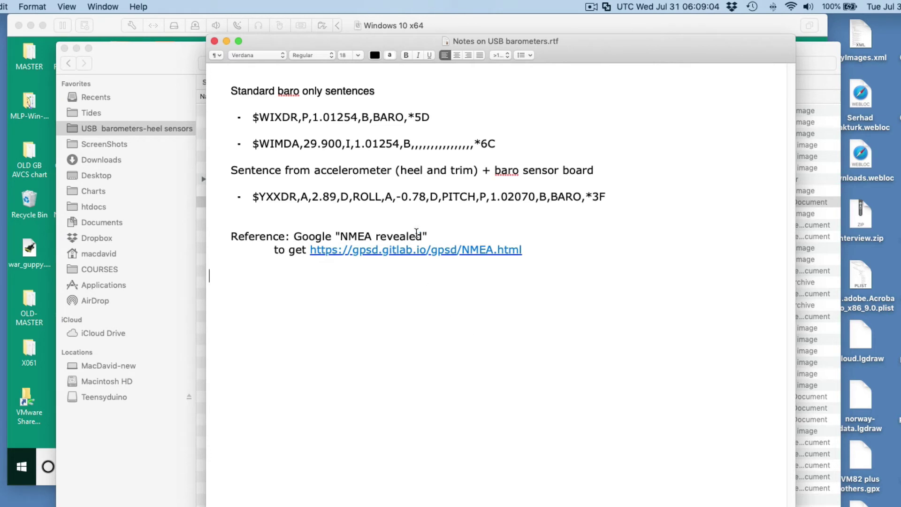
{"action": "left_click_drag", "start_coordinate": [252, 141], "coordinate": [496, 143]}
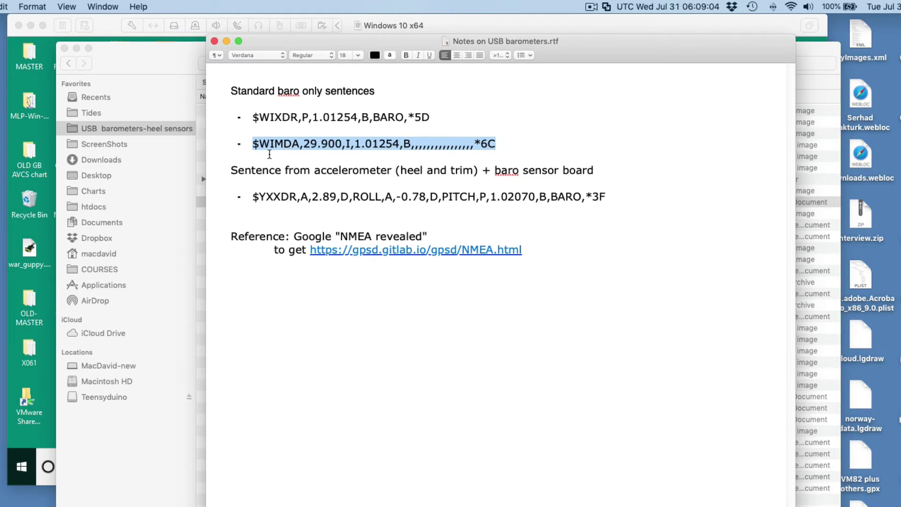
{"action": "left_click", "coordinate": [291, 143]}
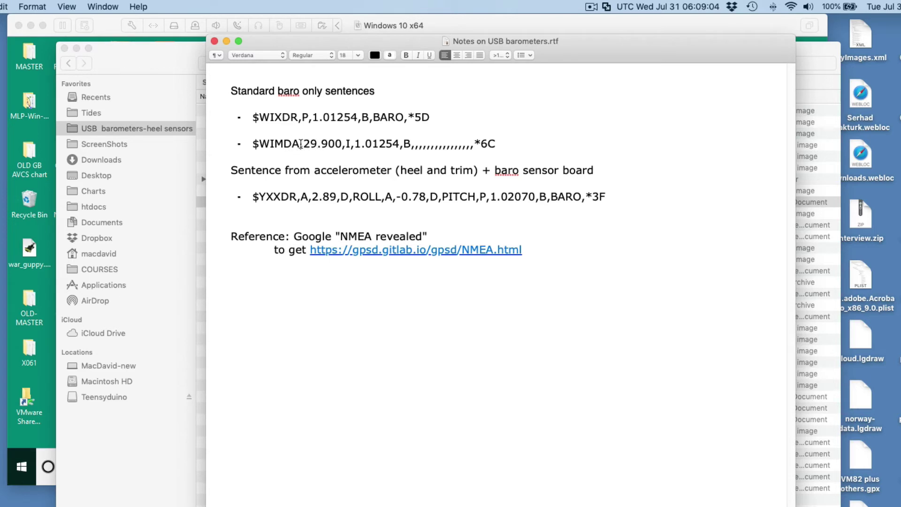
{"action": "left_click_drag", "start_coordinate": [303, 143], "coordinate": [342, 145]}
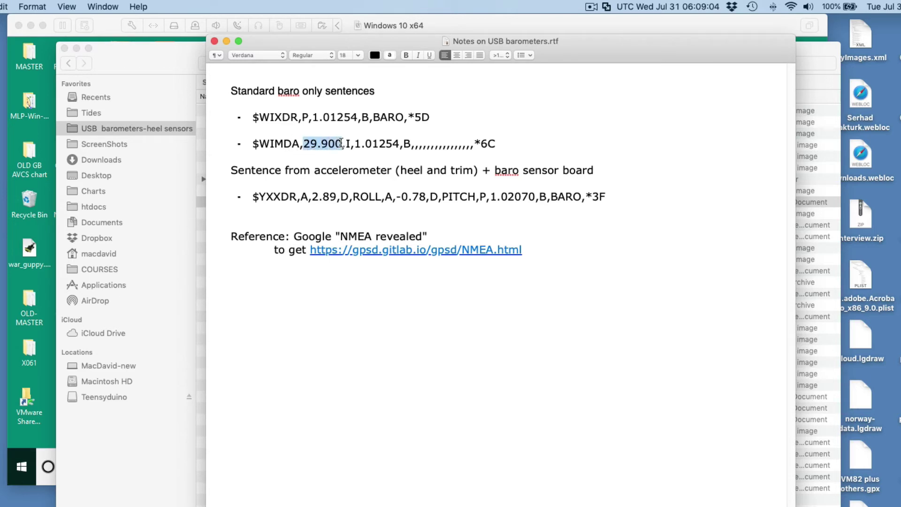
{"action": "left_click", "coordinate": [348, 144]}
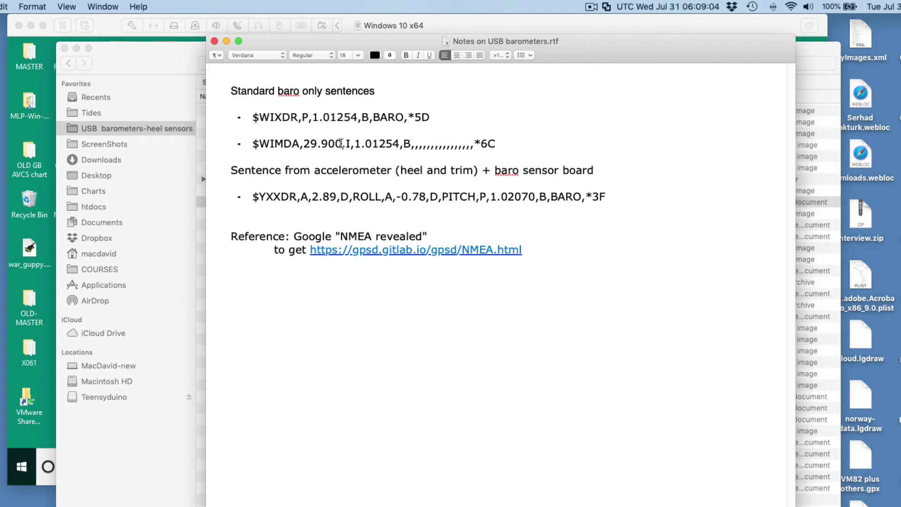
- Highlight the 1.01254 bar field, then minimize TextEdit and close the file list window
{"action": "left_click_drag", "start_coordinate": [355, 144], "coordinate": [397, 145]}
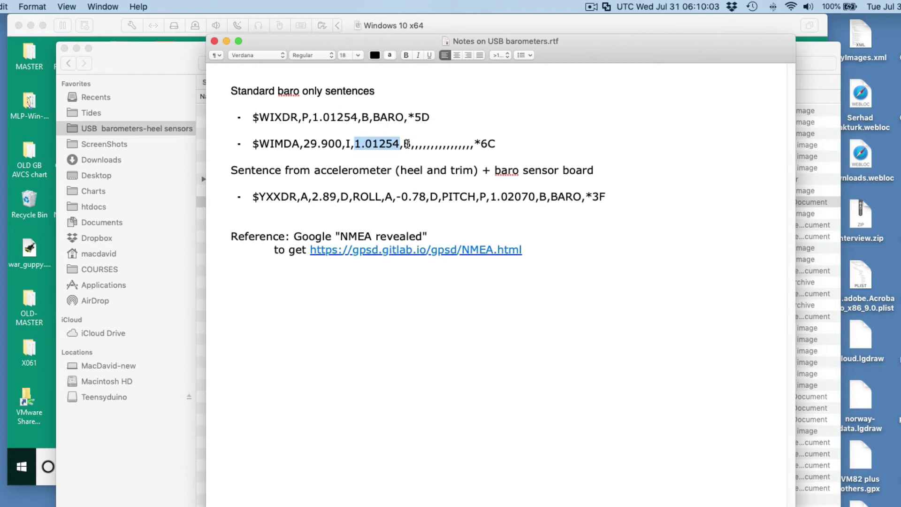
{"action": "double_click", "coordinate": [331, 43]}
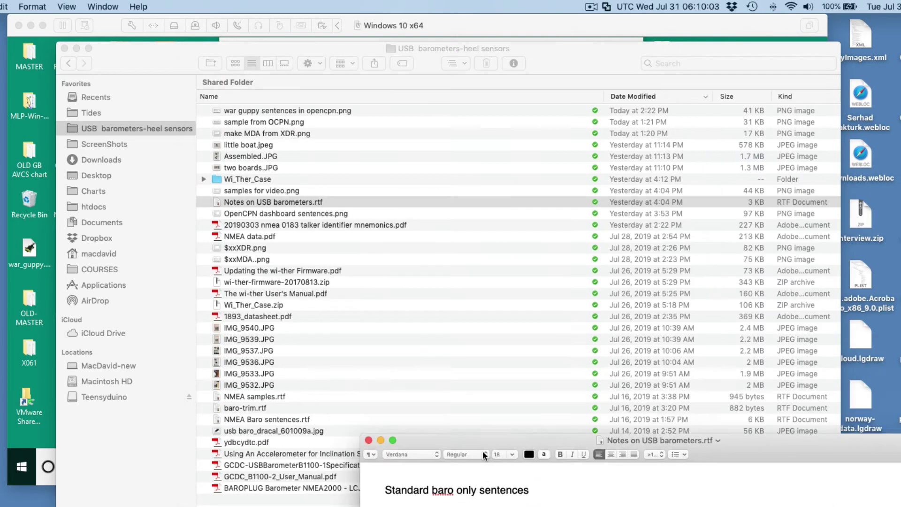
{"action": "left_click", "coordinate": [66, 48]}
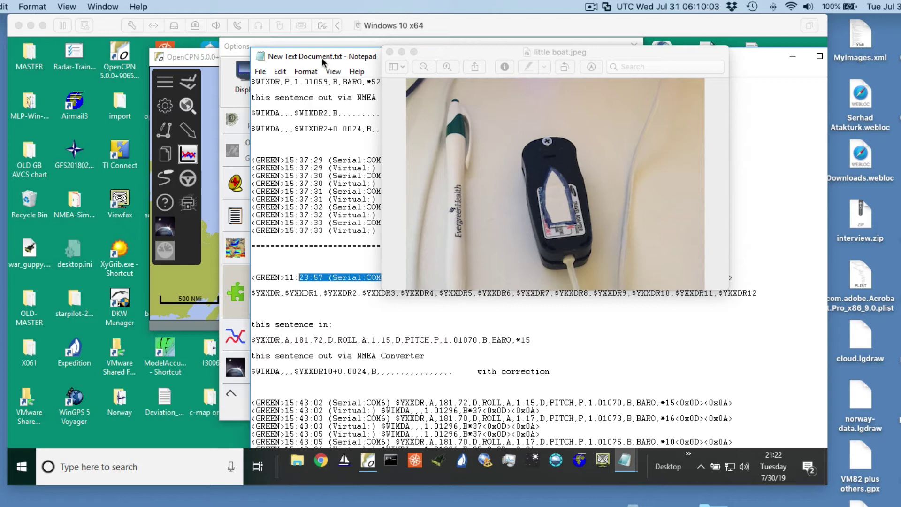
- Dismiss the boat photo, bring OpenCPN forward, and inspect XXDR10 and the 0.0024 correction term
{"action": "left_click", "coordinate": [401, 51]}
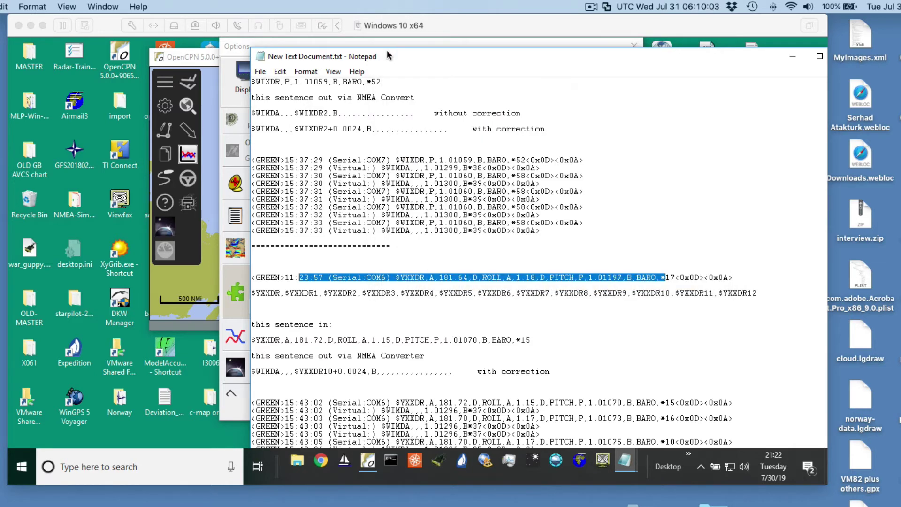
{"action": "left_click", "coordinate": [368, 461]}
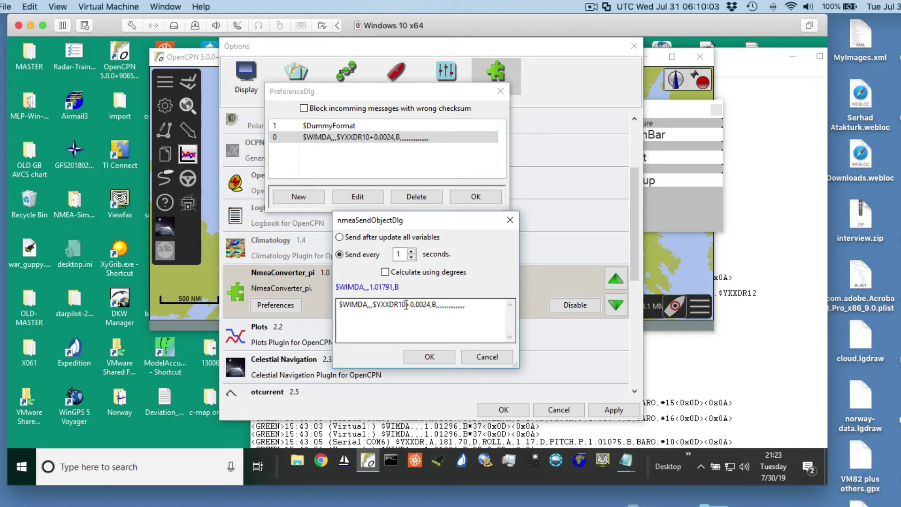
{"action": "left_click_drag", "start_coordinate": [406, 305], "coordinate": [382, 307]}
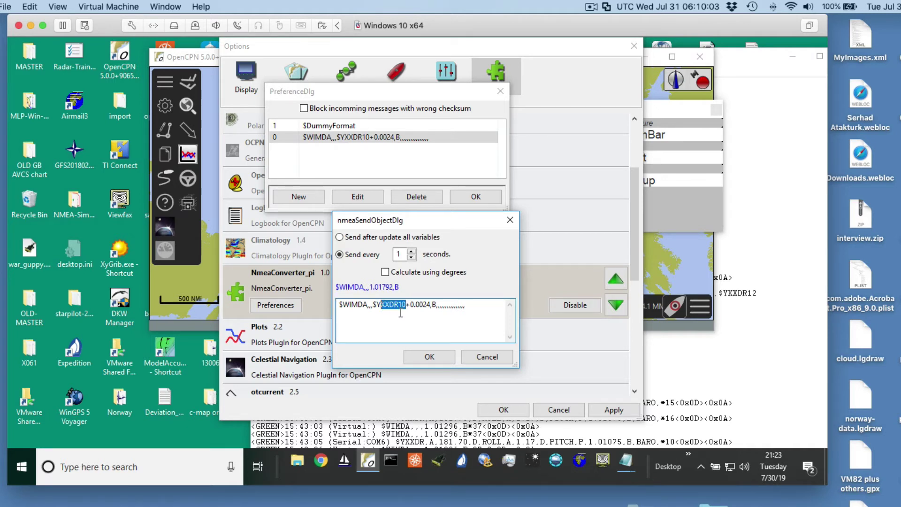
{"action": "left_click", "coordinate": [431, 314]}
{"action": "left_click", "coordinate": [411, 304]}
- Move Notepad aside, enlarge the editor, and save the $WIMDA rule using $YXXDR10+0.0024 every 1 second
{"action": "left_click", "coordinate": [796, 390]}
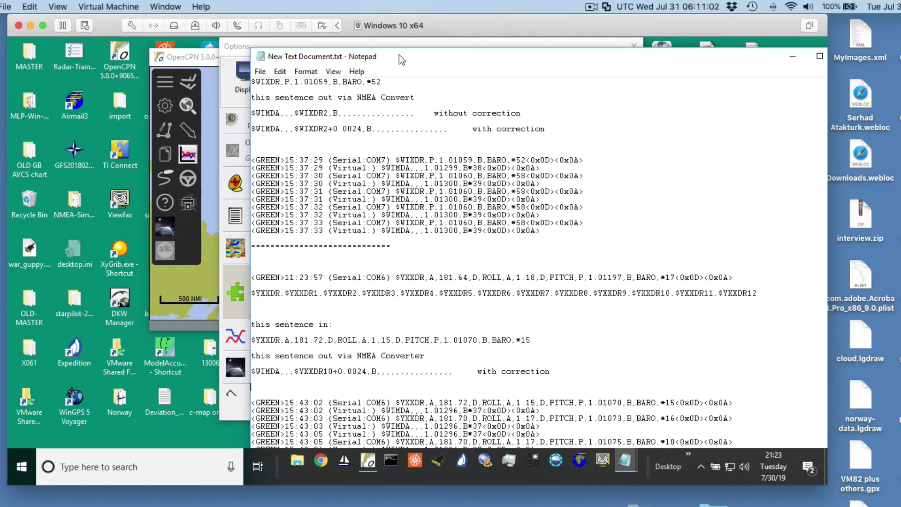
{"action": "left_click_drag", "start_coordinate": [399, 54], "coordinate": [724, 448]}
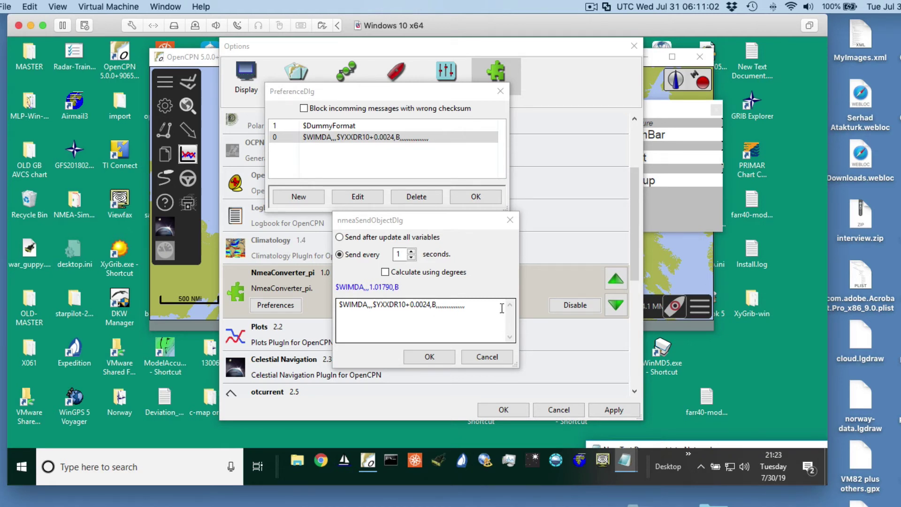
{"action": "left_click", "coordinate": [416, 303]}
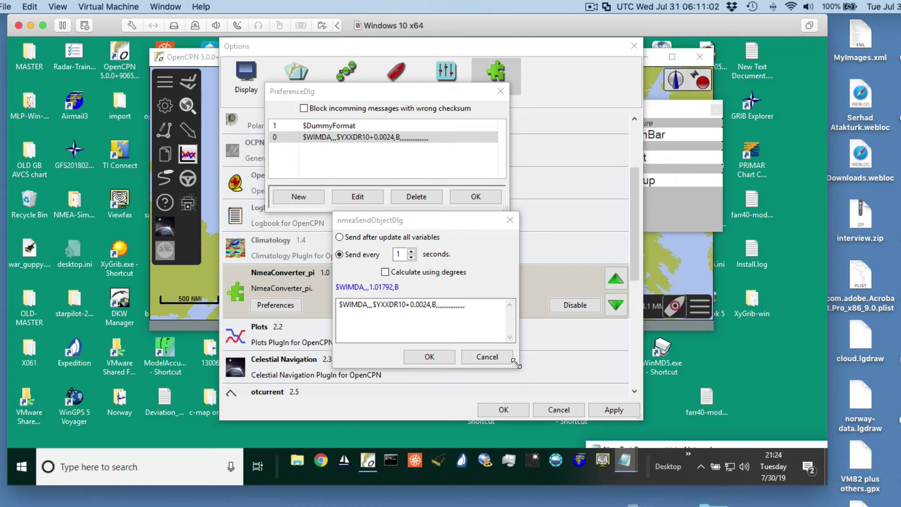
{"action": "left_click_drag", "start_coordinate": [514, 366], "coordinate": [570, 377]}
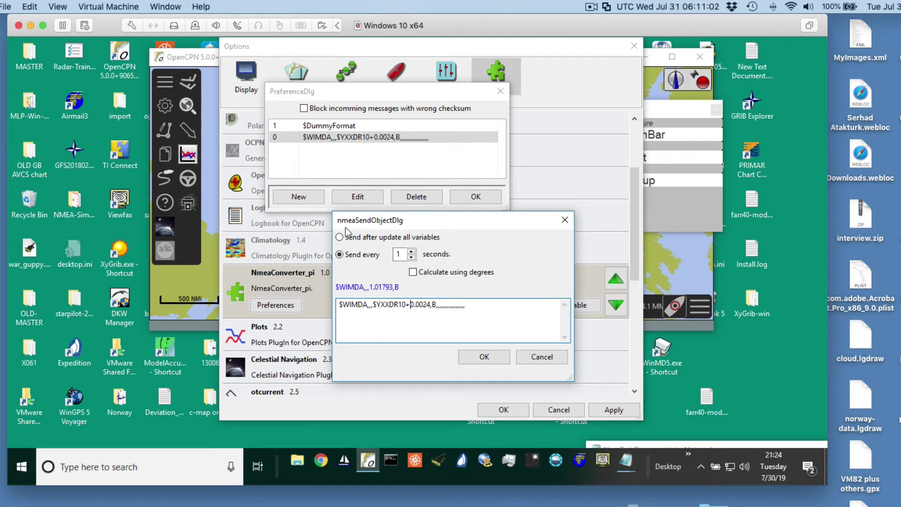
{"action": "left_click", "coordinate": [339, 256]}
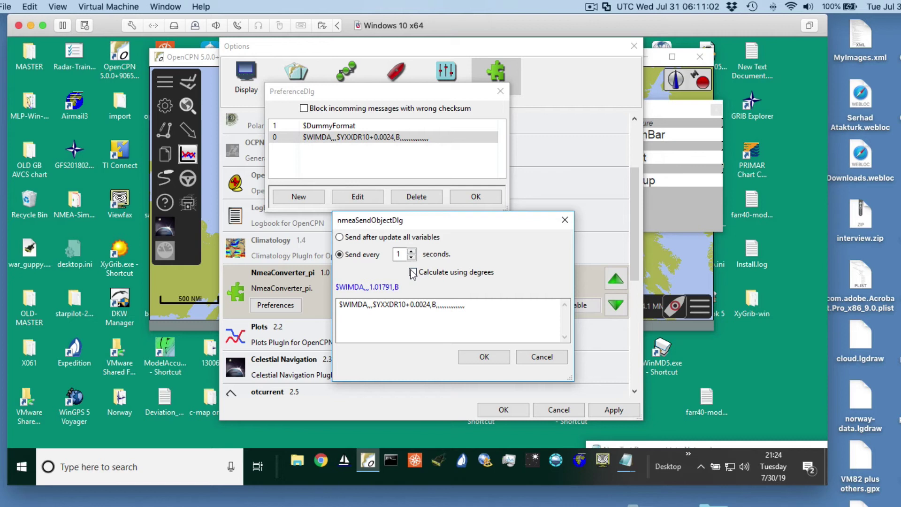
{"action": "left_click", "coordinate": [483, 357]}
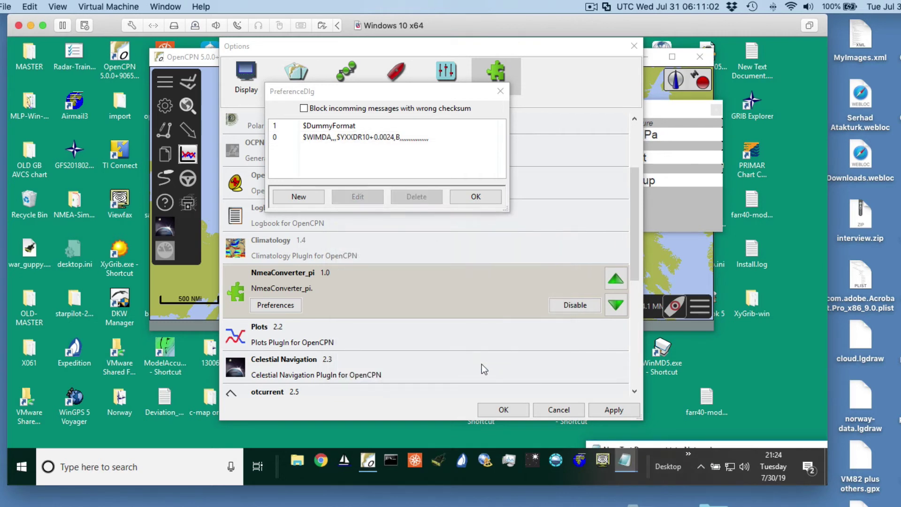
- Confirm PreferenceDlg, close the Options dialog, and bring up the Plots window over the chart
{"action": "left_click", "coordinate": [484, 195]}
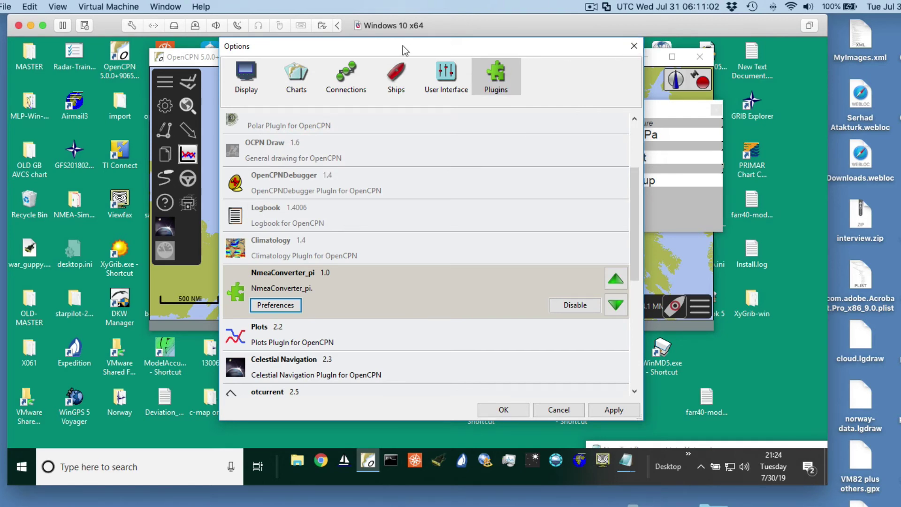
{"action": "left_click", "coordinate": [629, 45]}
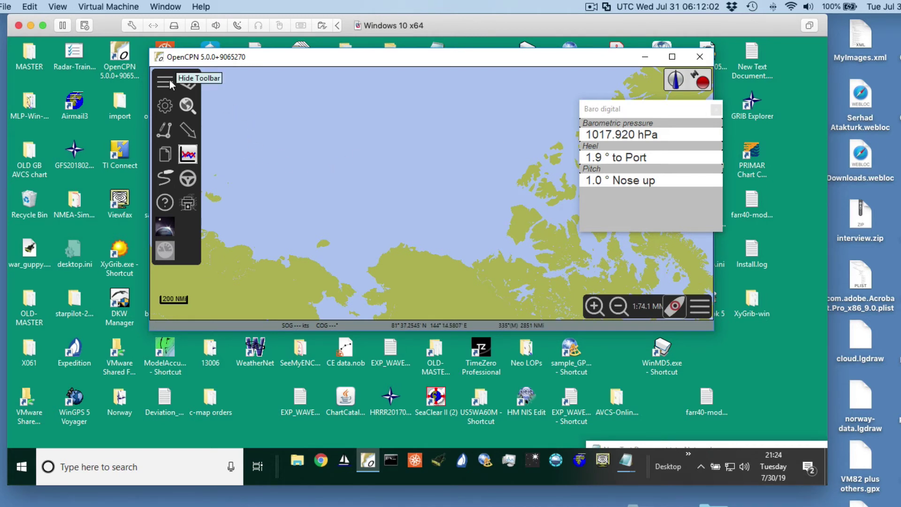
{"action": "left_click", "coordinate": [188, 155]}
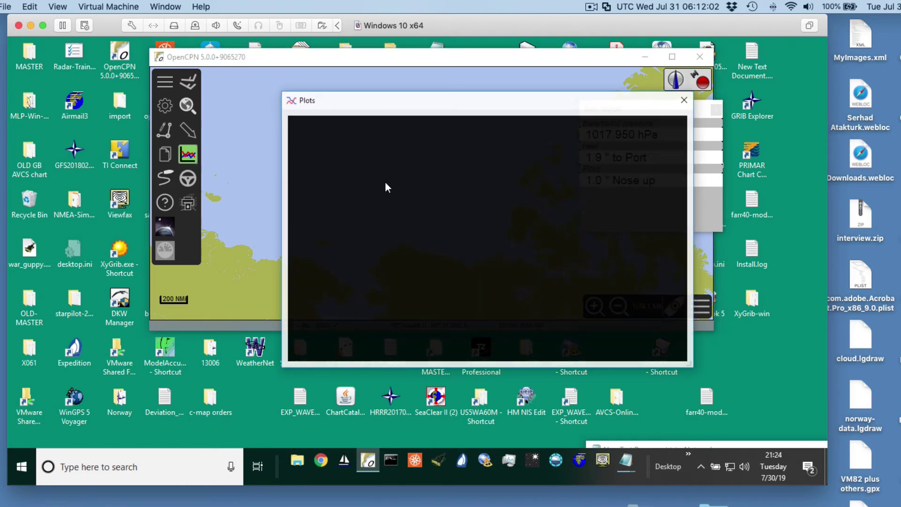
- Enable the Barometer Pressure (NMEA MDA) plot, then shrink and move the Plots window beside Baro digital
{"action": "right_click", "coordinate": [386, 183]}
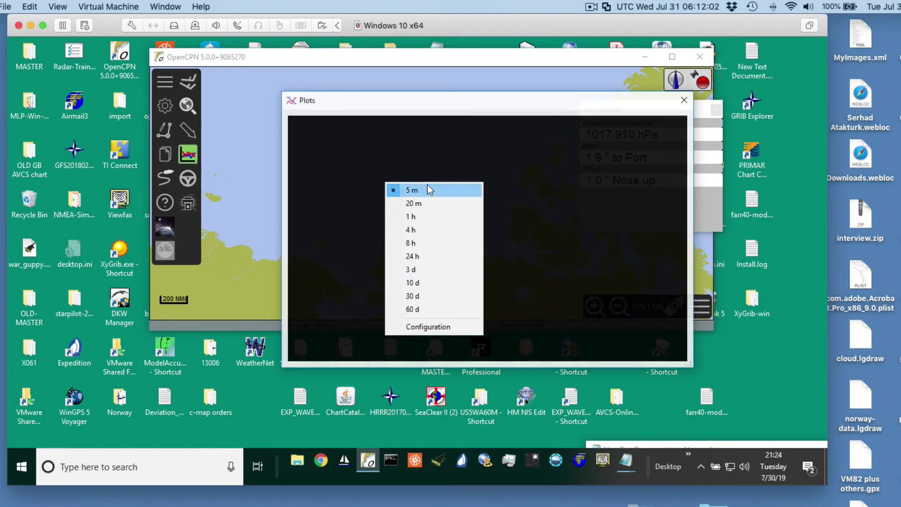
{"action": "left_click", "coordinate": [431, 327]}
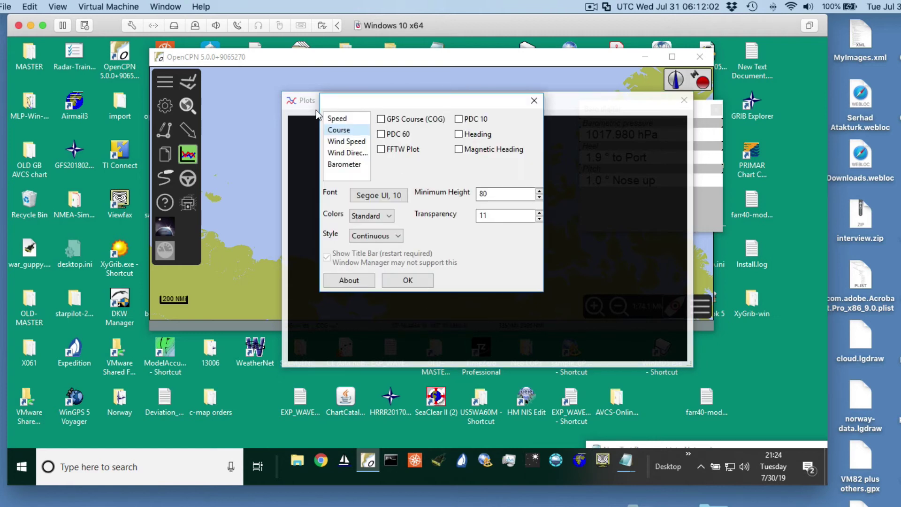
{"action": "left_click", "coordinate": [337, 118]}
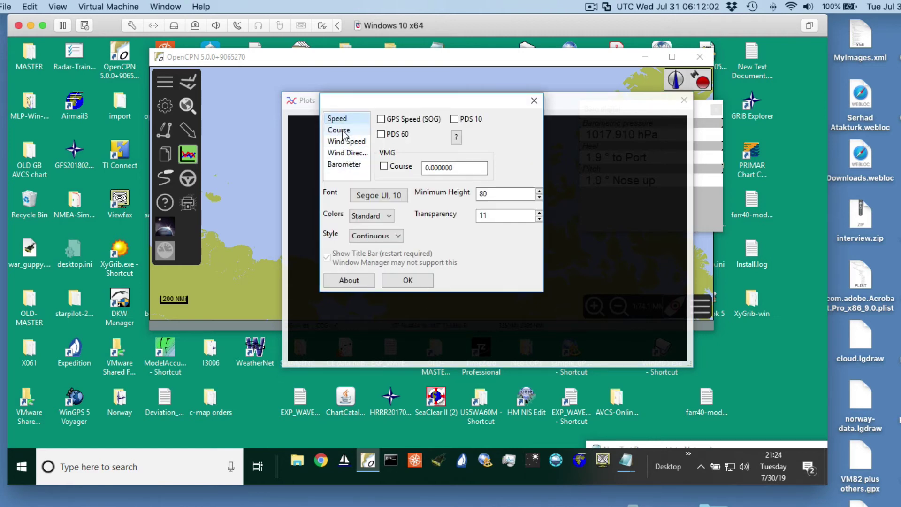
{"action": "left_click", "coordinate": [339, 129]}
{"action": "left_click", "coordinate": [342, 143]}
{"action": "left_click", "coordinate": [342, 153]}
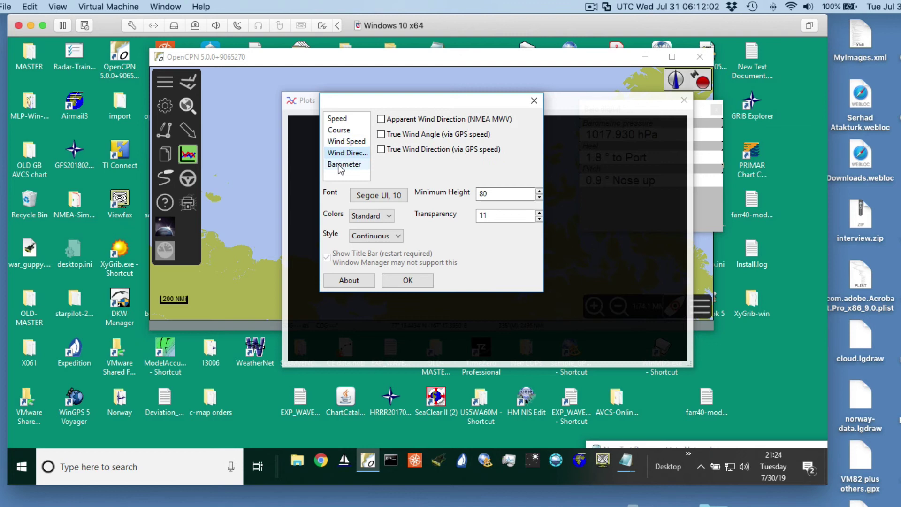
{"action": "left_click", "coordinate": [340, 166]}
{"action": "left_click", "coordinate": [381, 119]}
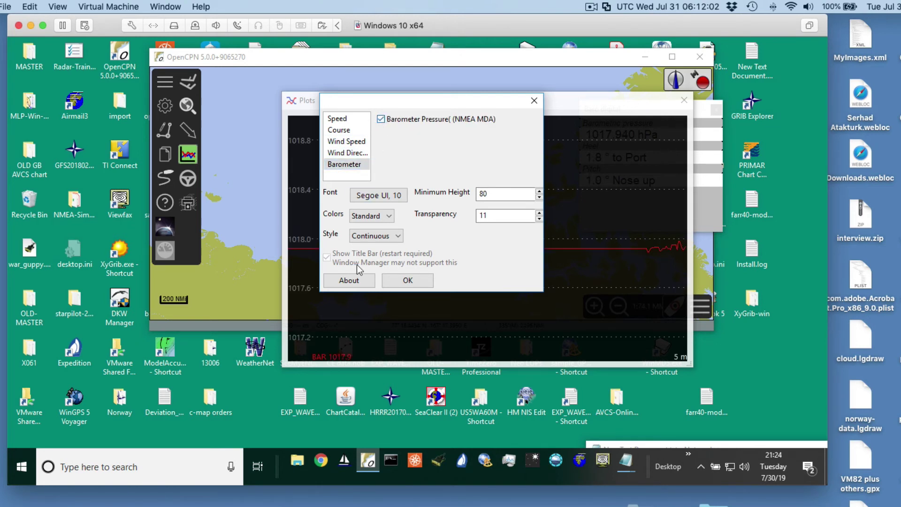
{"action": "left_click", "coordinate": [406, 286]}
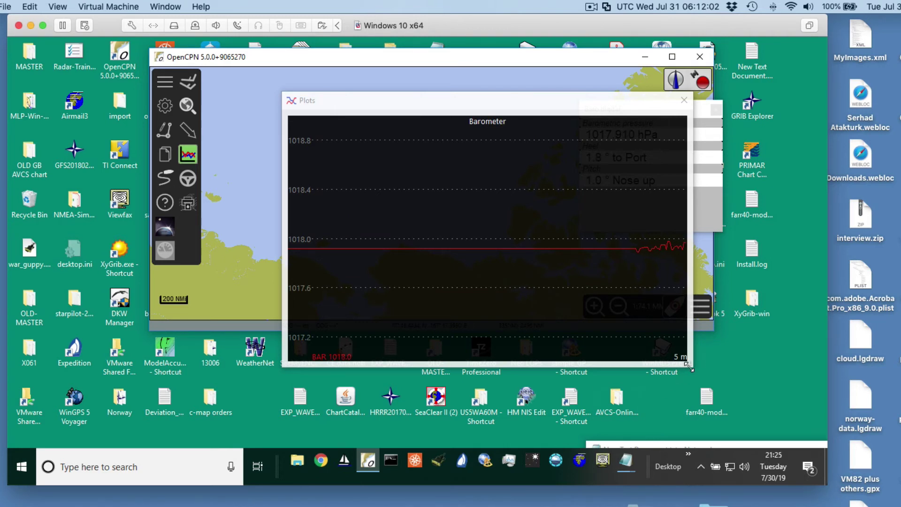
{"action": "left_click_drag", "start_coordinate": [689, 363], "coordinate": [550, 350]}
{"action": "left_click_drag", "start_coordinate": [441, 99], "coordinate": [436, 83]}
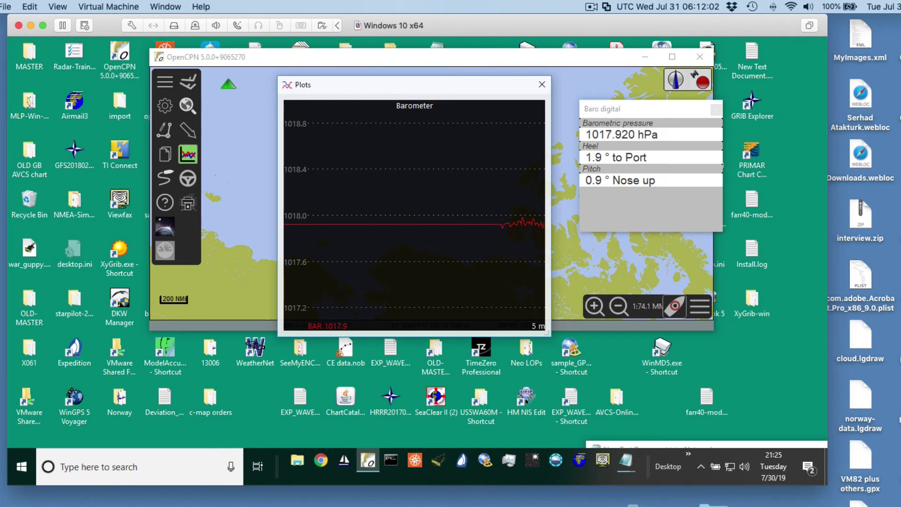
- Turn on Show NMEA Debug Window under Connections and pause the log of $YXXDR and $WIMDA sentences
{"action": "left_click", "coordinate": [165, 106]}
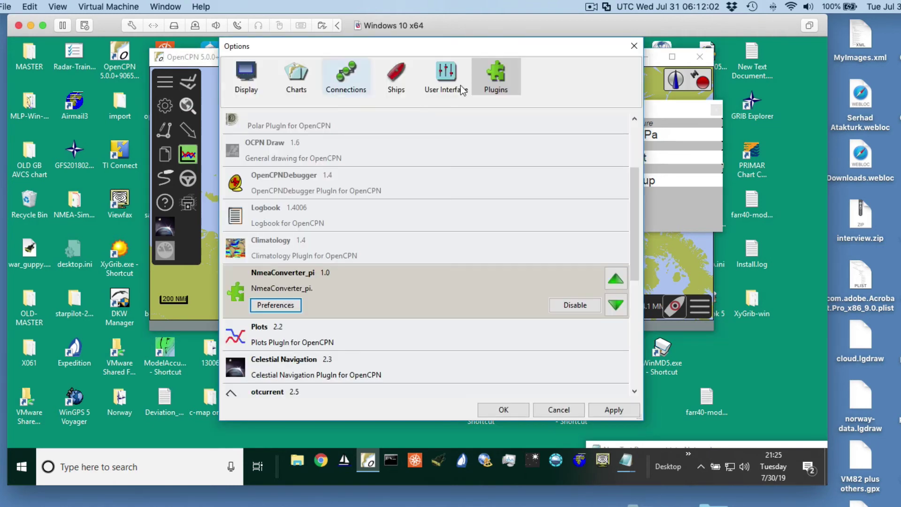
{"action": "left_click", "coordinate": [346, 89]}
{"action": "left_click", "coordinate": [232, 149]}
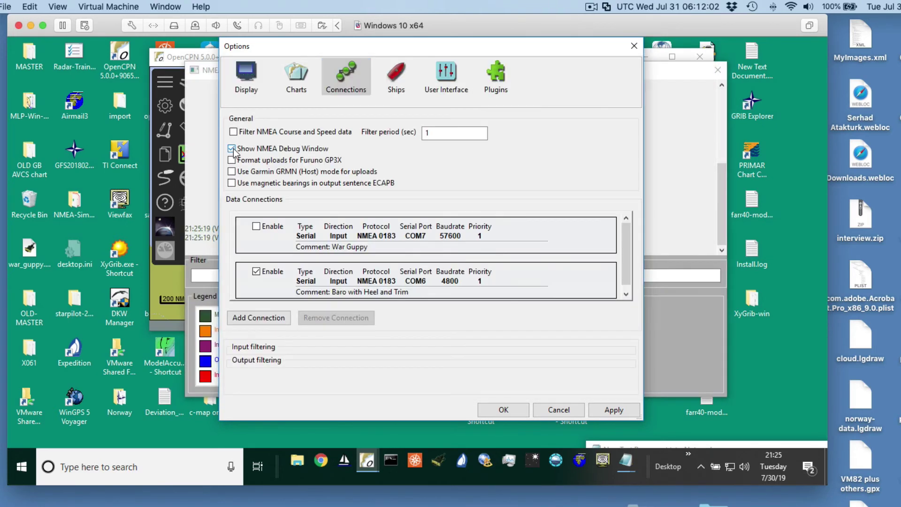
{"action": "left_click_drag", "start_coordinate": [322, 52], "coordinate": [737, 317]}
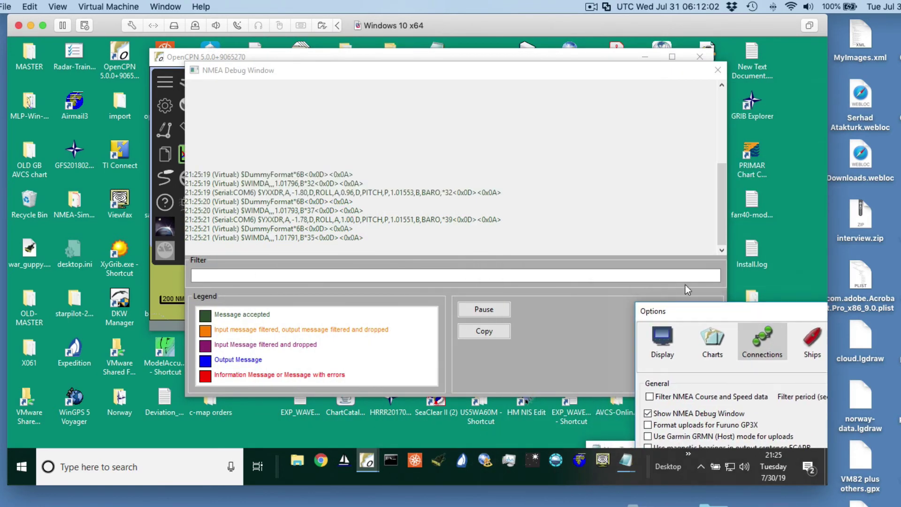
{"action": "left_click", "coordinate": [479, 309]}
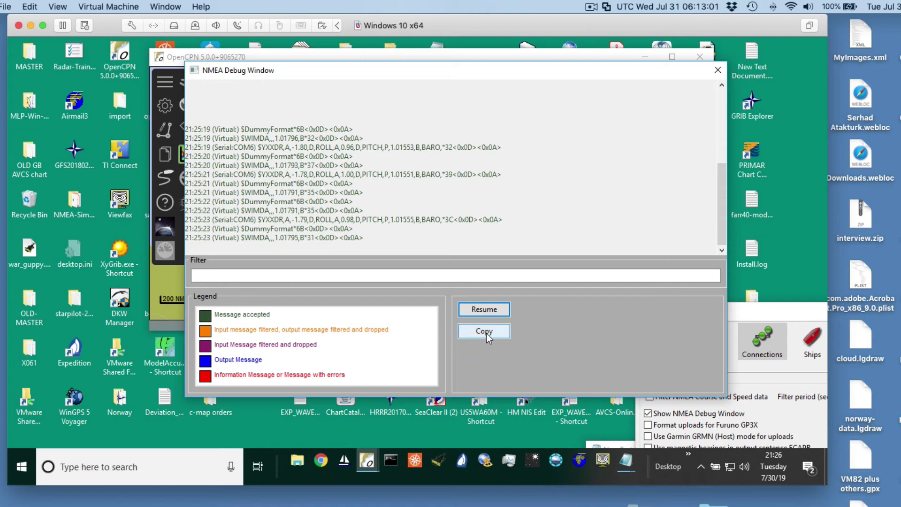
- Close the NMEA Debug Window and drag the Options window up and to the left
{"action": "left_click", "coordinate": [718, 70]}
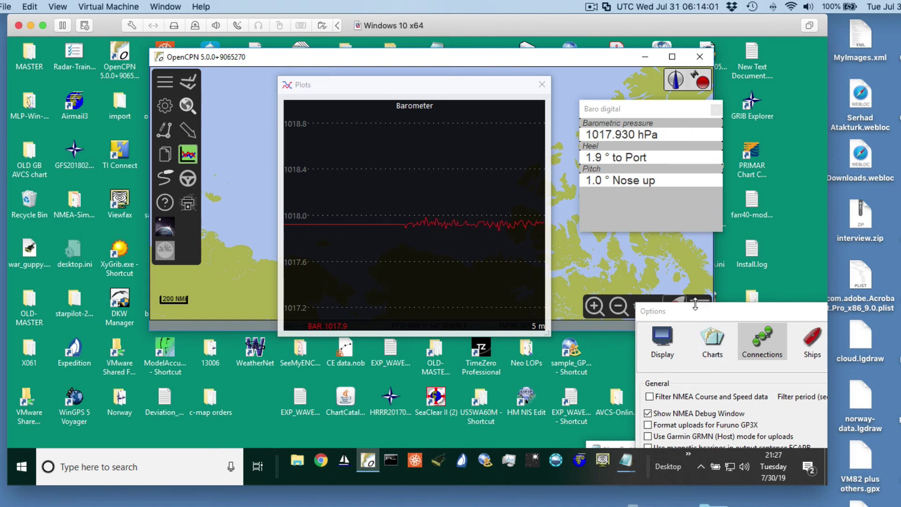
{"action": "left_click_drag", "start_coordinate": [685, 312], "coordinate": [604, 202]}
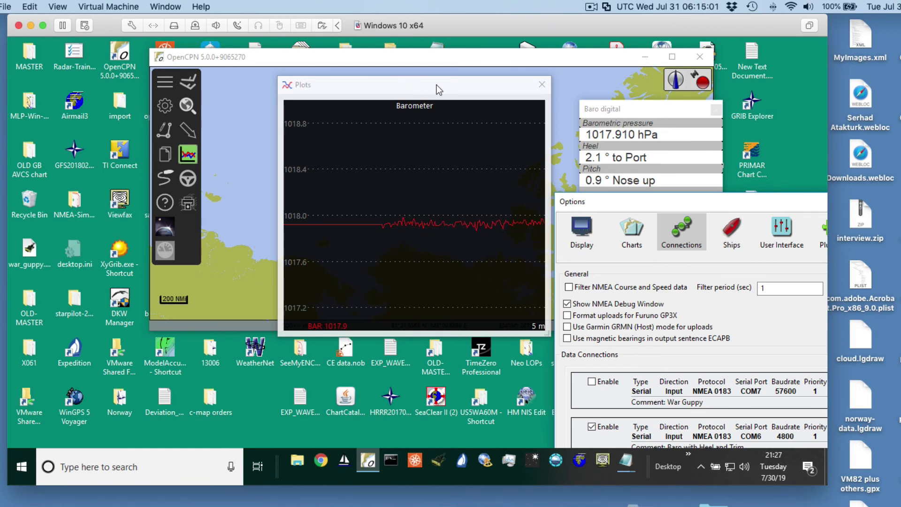
{"action": "left_click", "coordinate": [589, 7]}
{"action": "left_click", "coordinate": [603, 36]}
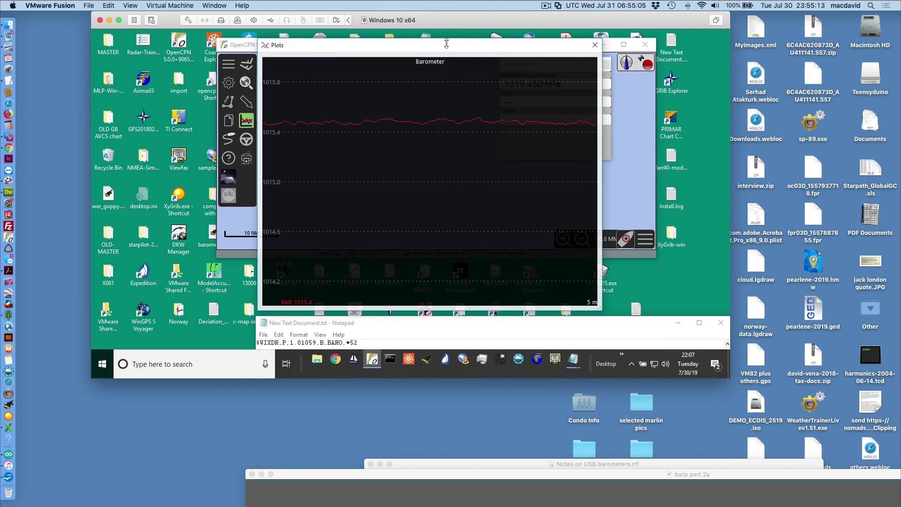
- Shift the Plots window left and the Baro digital readout up-right so they sit side by side
{"action": "left_click_drag", "start_coordinate": [448, 48], "coordinate": [427, 49]}
{"action": "left_click_drag", "start_coordinate": [356, 51], "coordinate": [344, 51]}
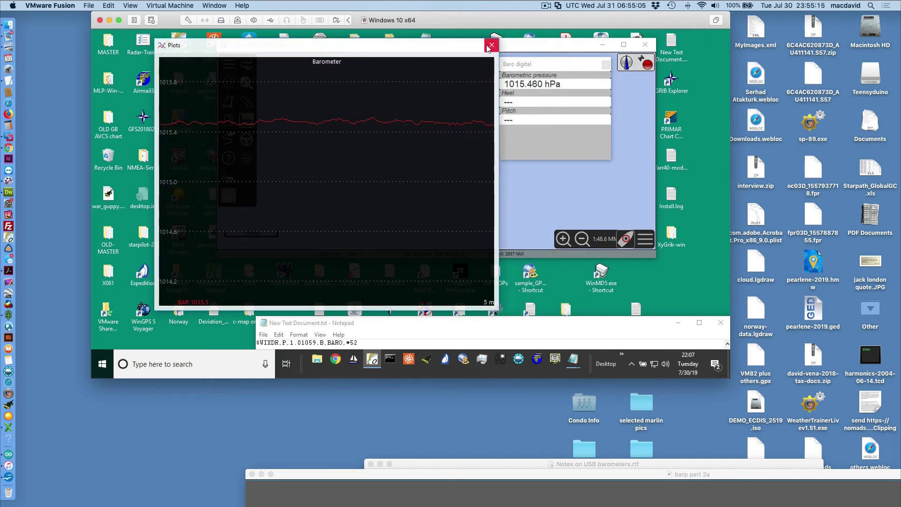
{"action": "left_click_drag", "start_coordinate": [551, 64], "coordinate": [593, 50]}
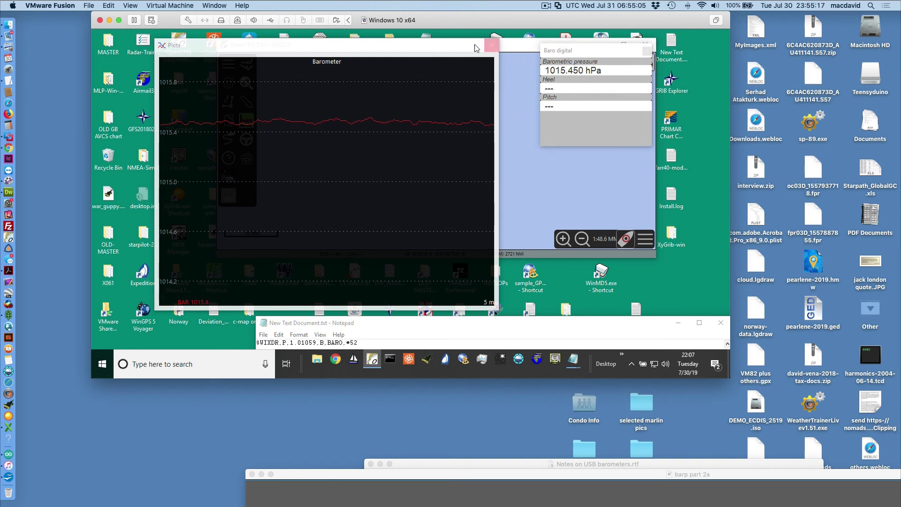
{"action": "left_click_drag", "start_coordinate": [426, 48], "coordinate": [460, 47]}
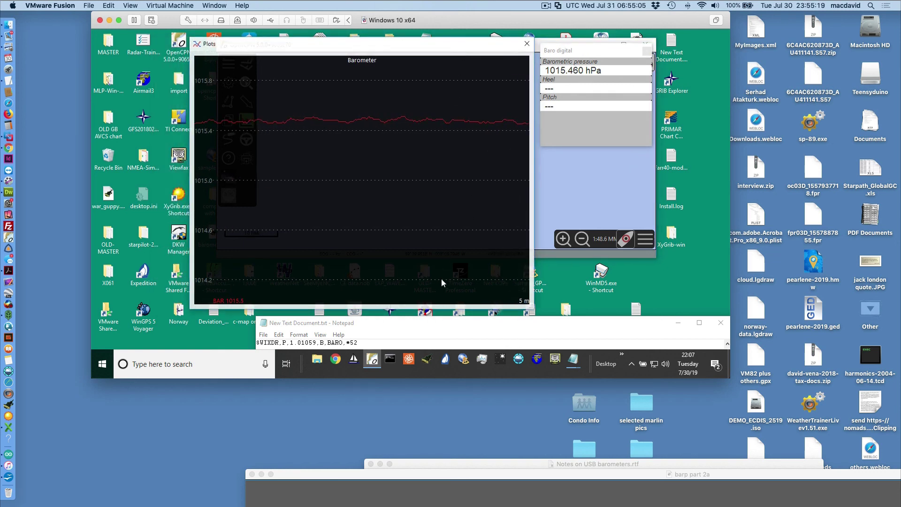